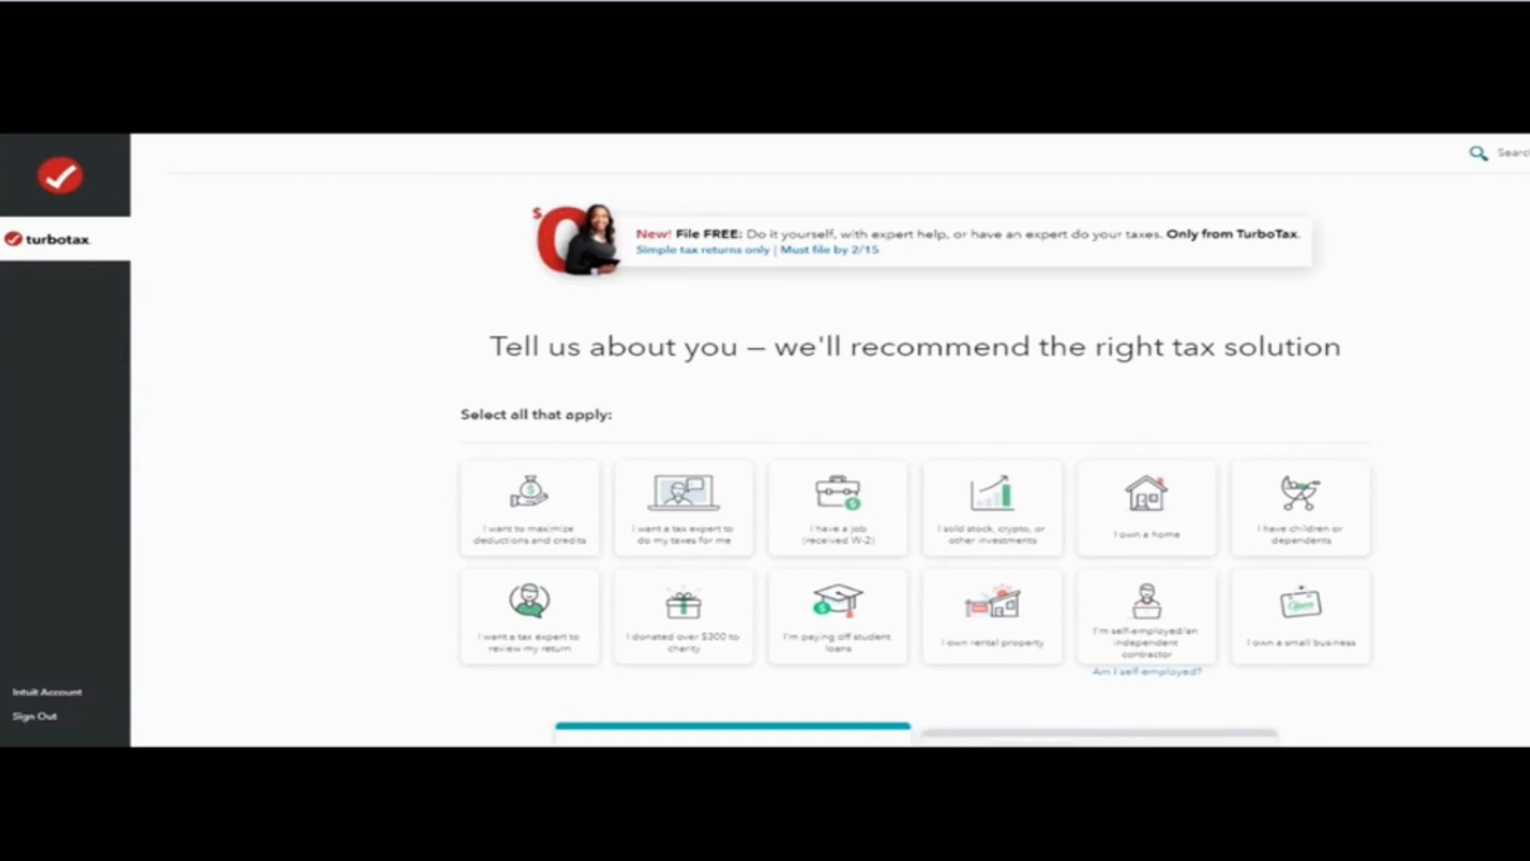
Step: Confirm the marital status on December 31, 2021 as Single
scroll(526, 386, down, 7)
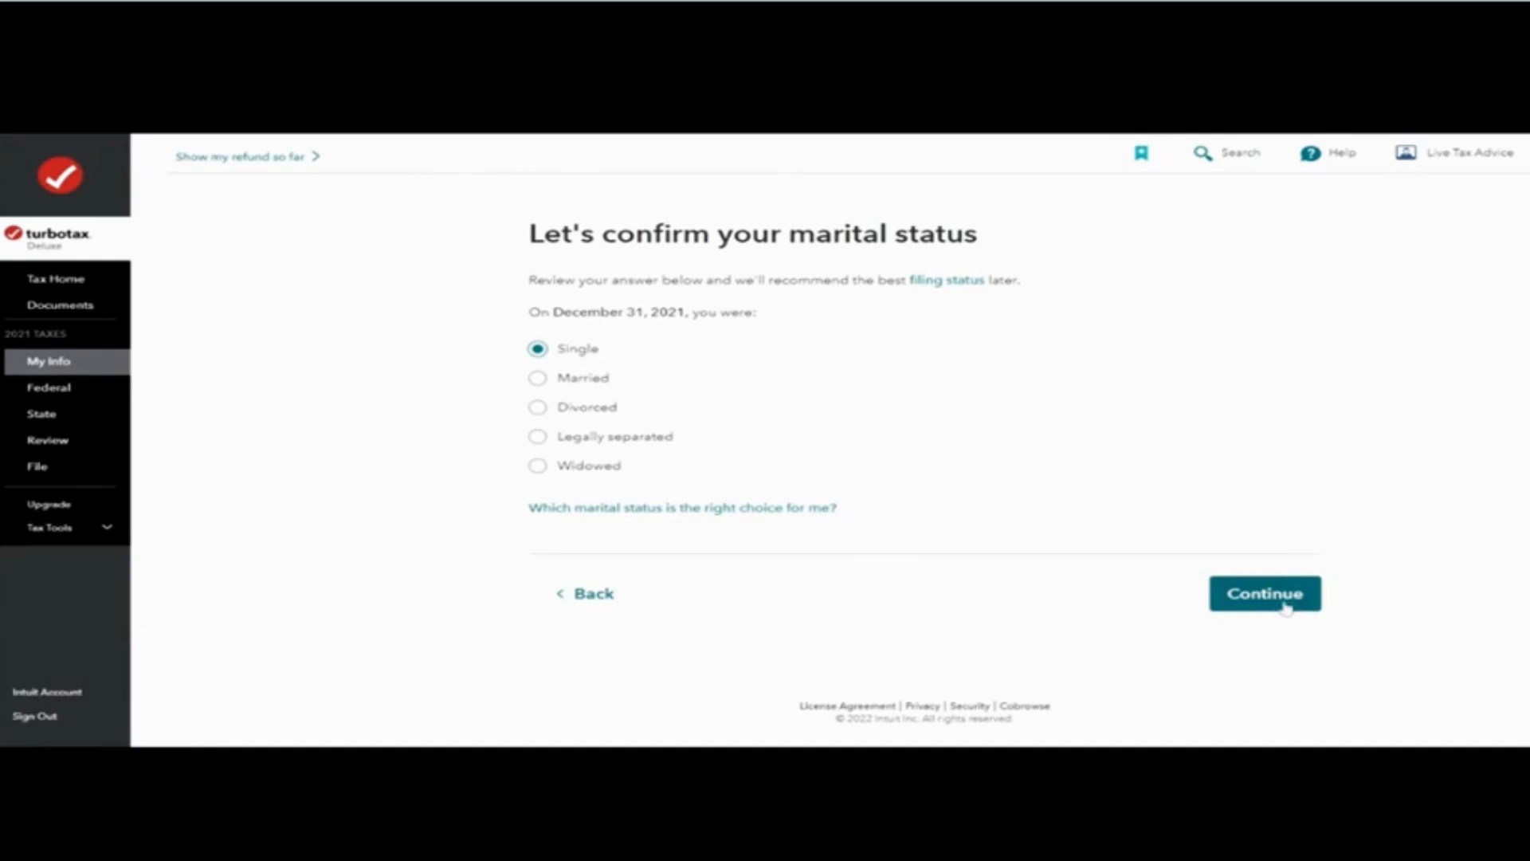
click(1285, 606)
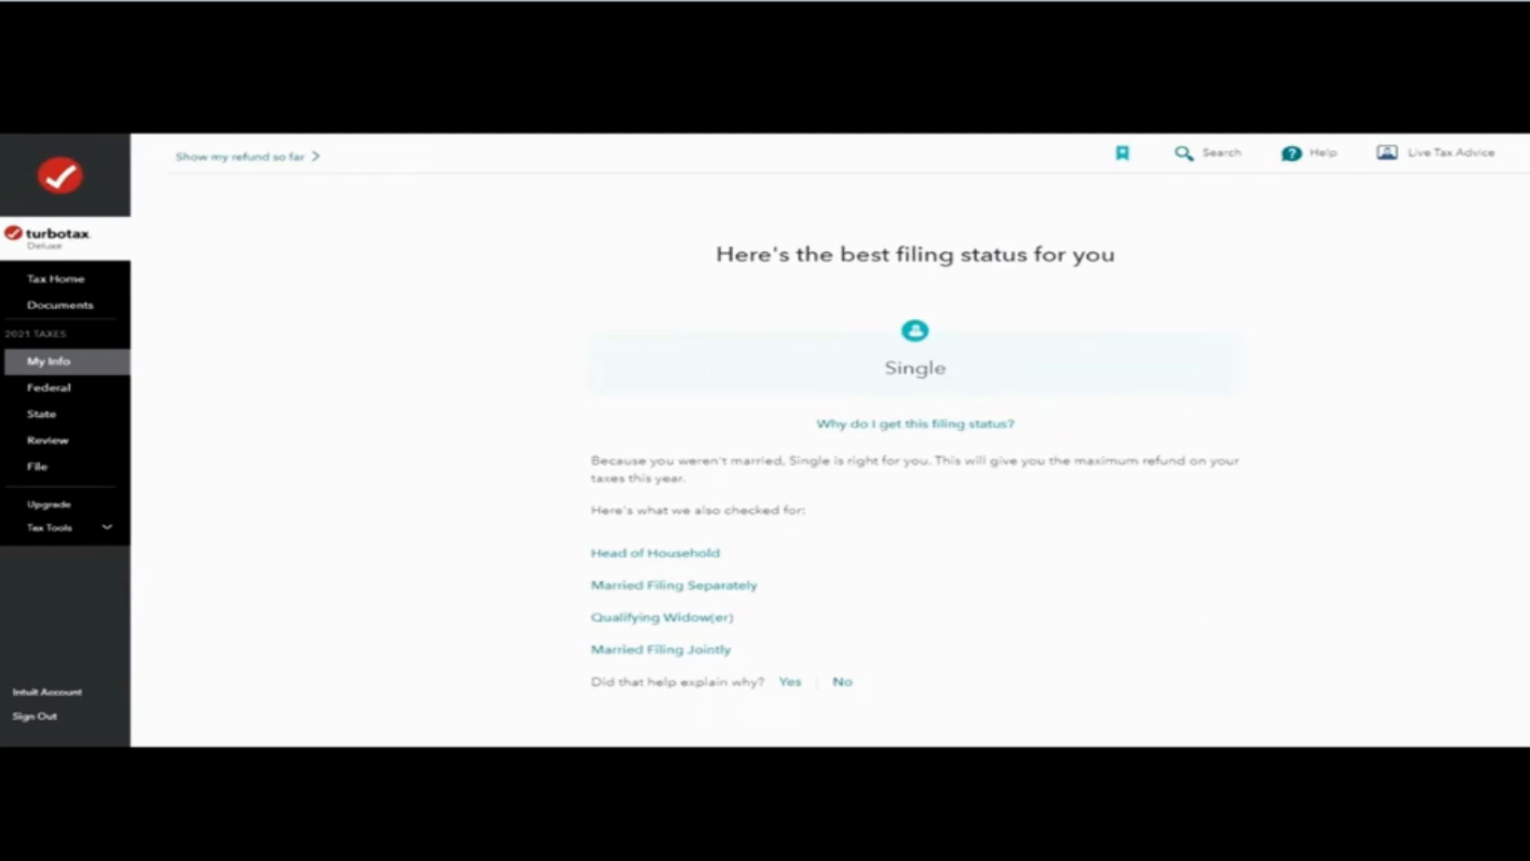
Step: Review the recommended filing status and decline the MAX Defend & Restore add-on
scroll(1145, 536, down, 1)
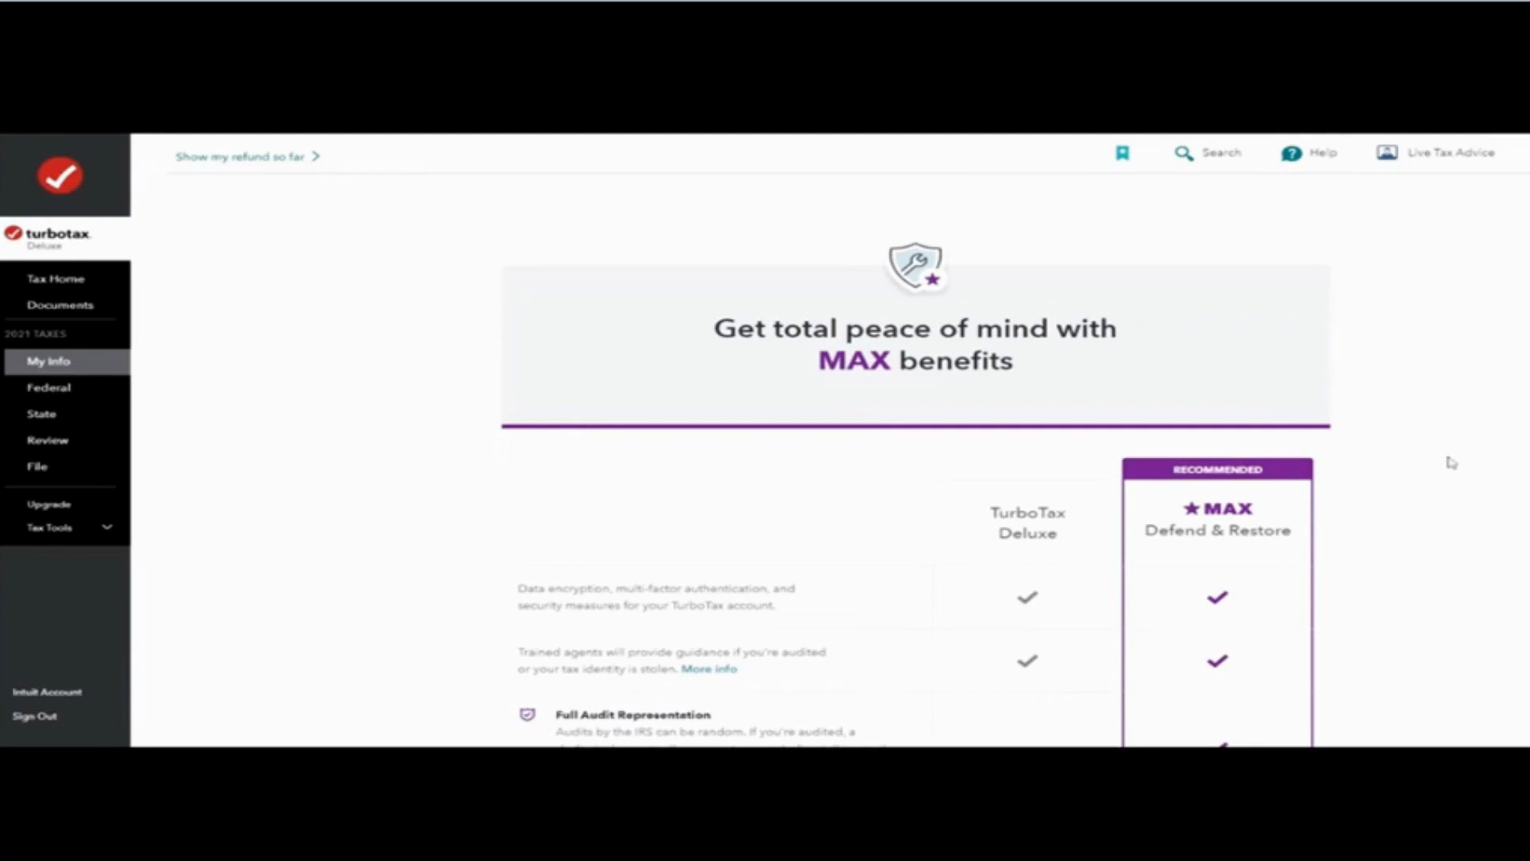
scroll(1091, 526, down, 10)
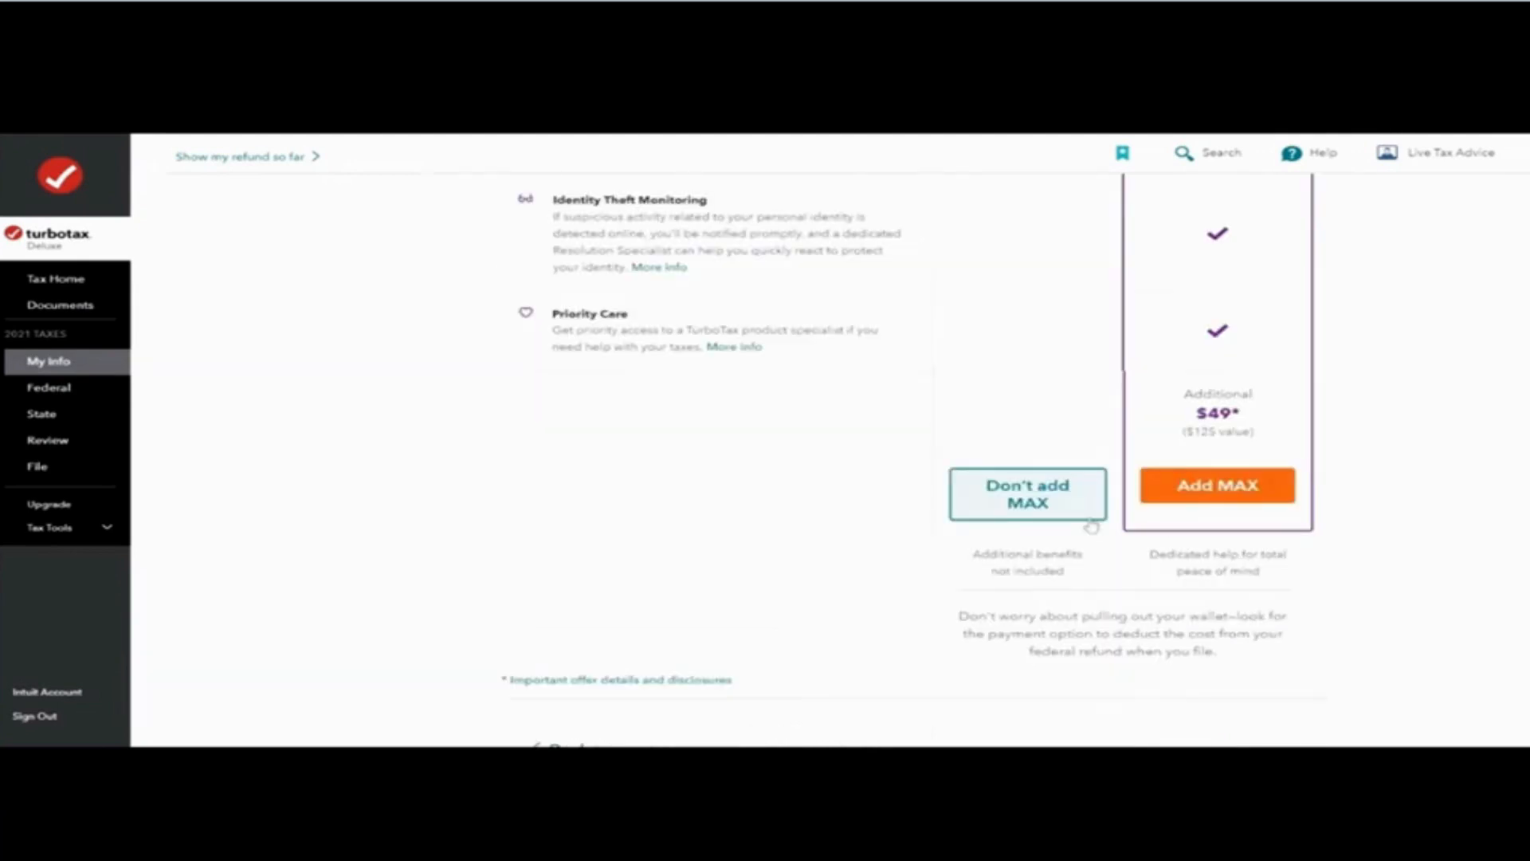
click(1089, 518)
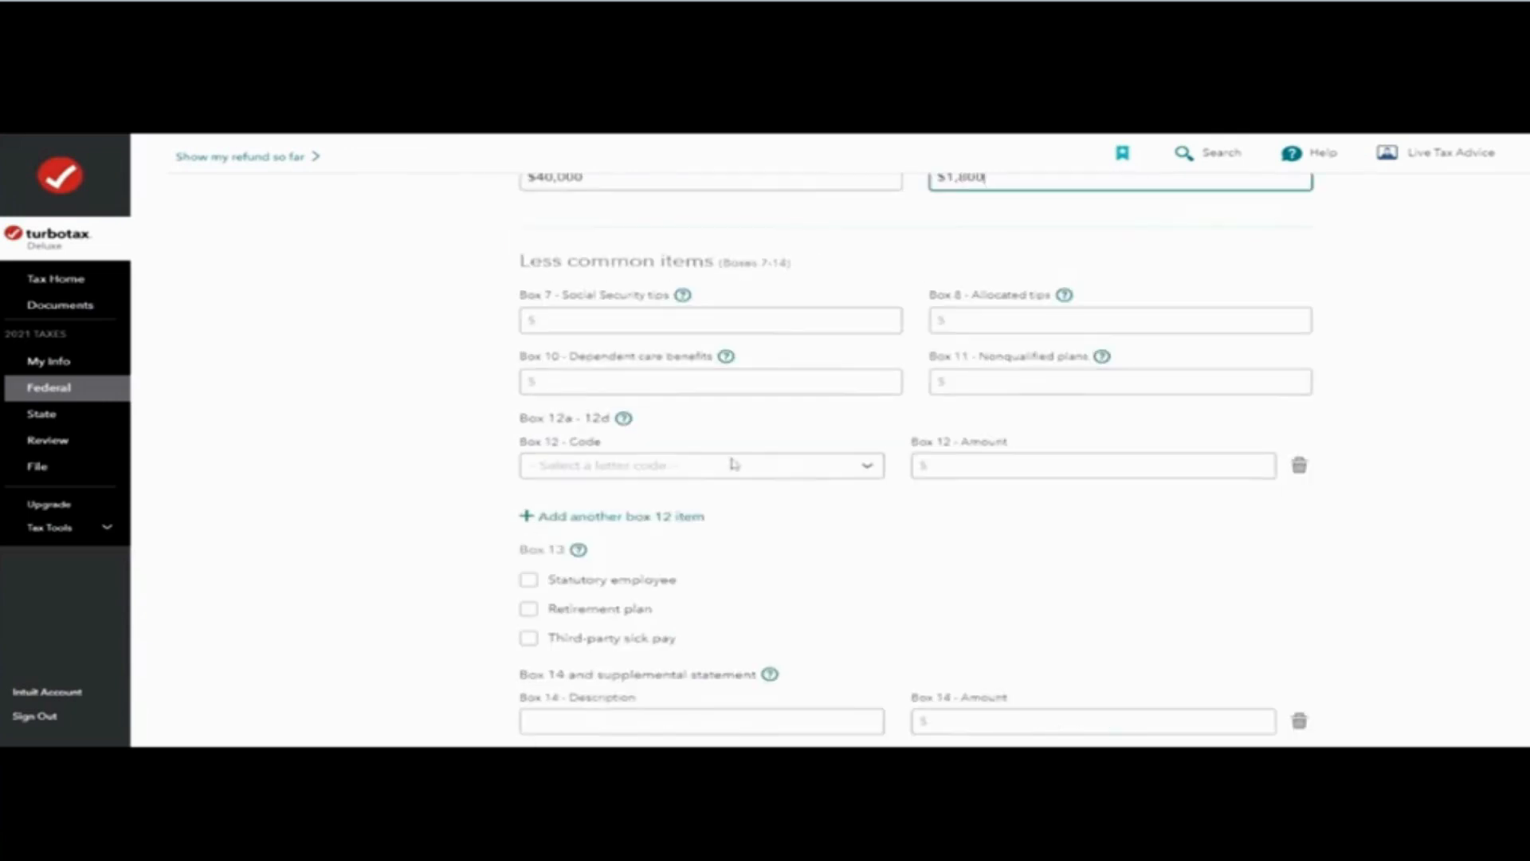
Step: Submit the W-2 box entries including the Minnesota state wages and income tax
scroll(621, 368, down, 4)
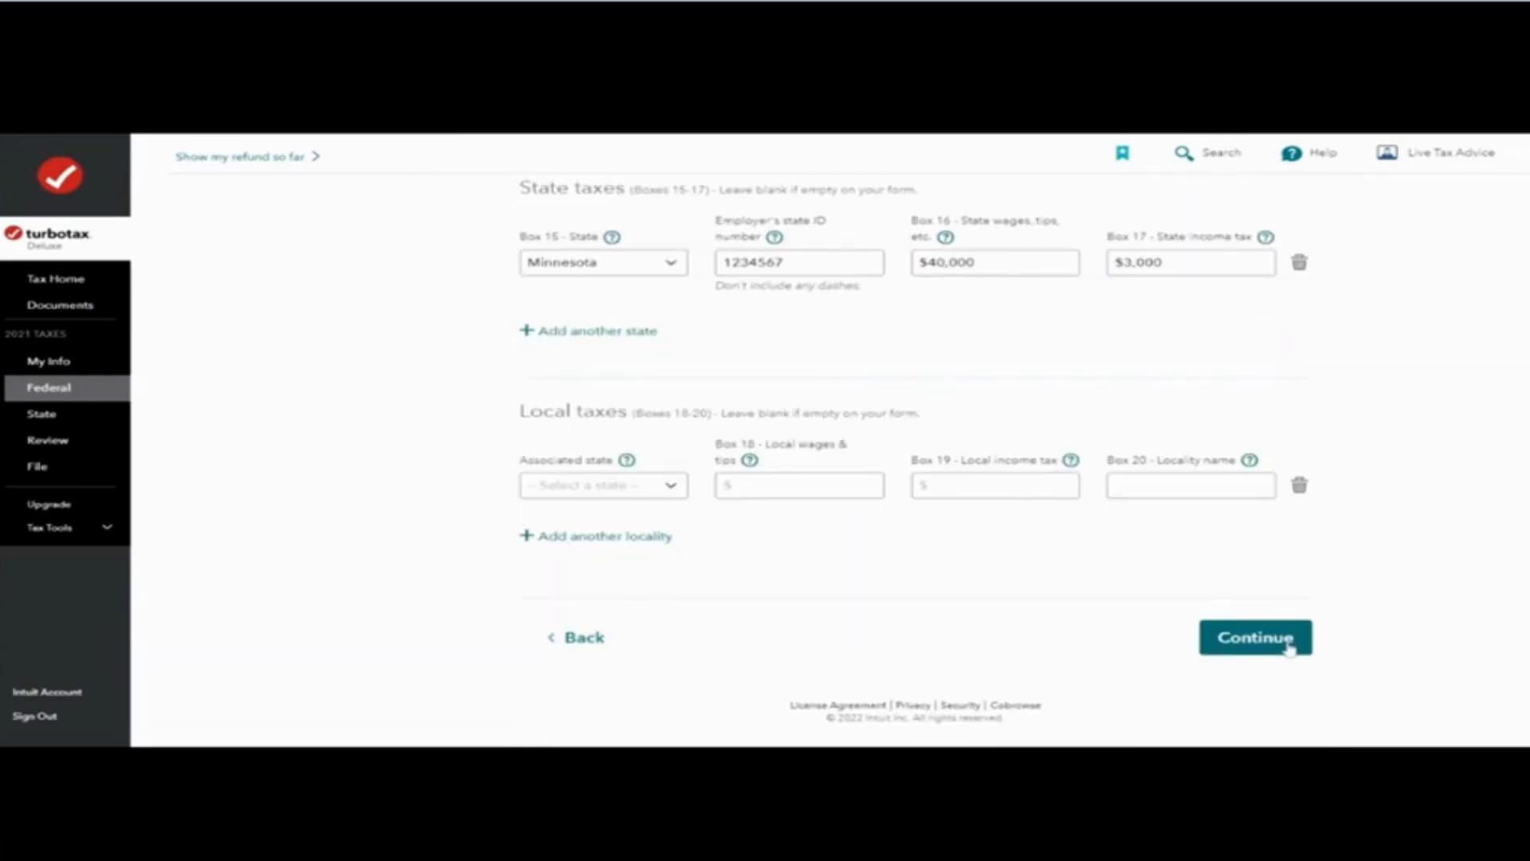
click(1289, 647)
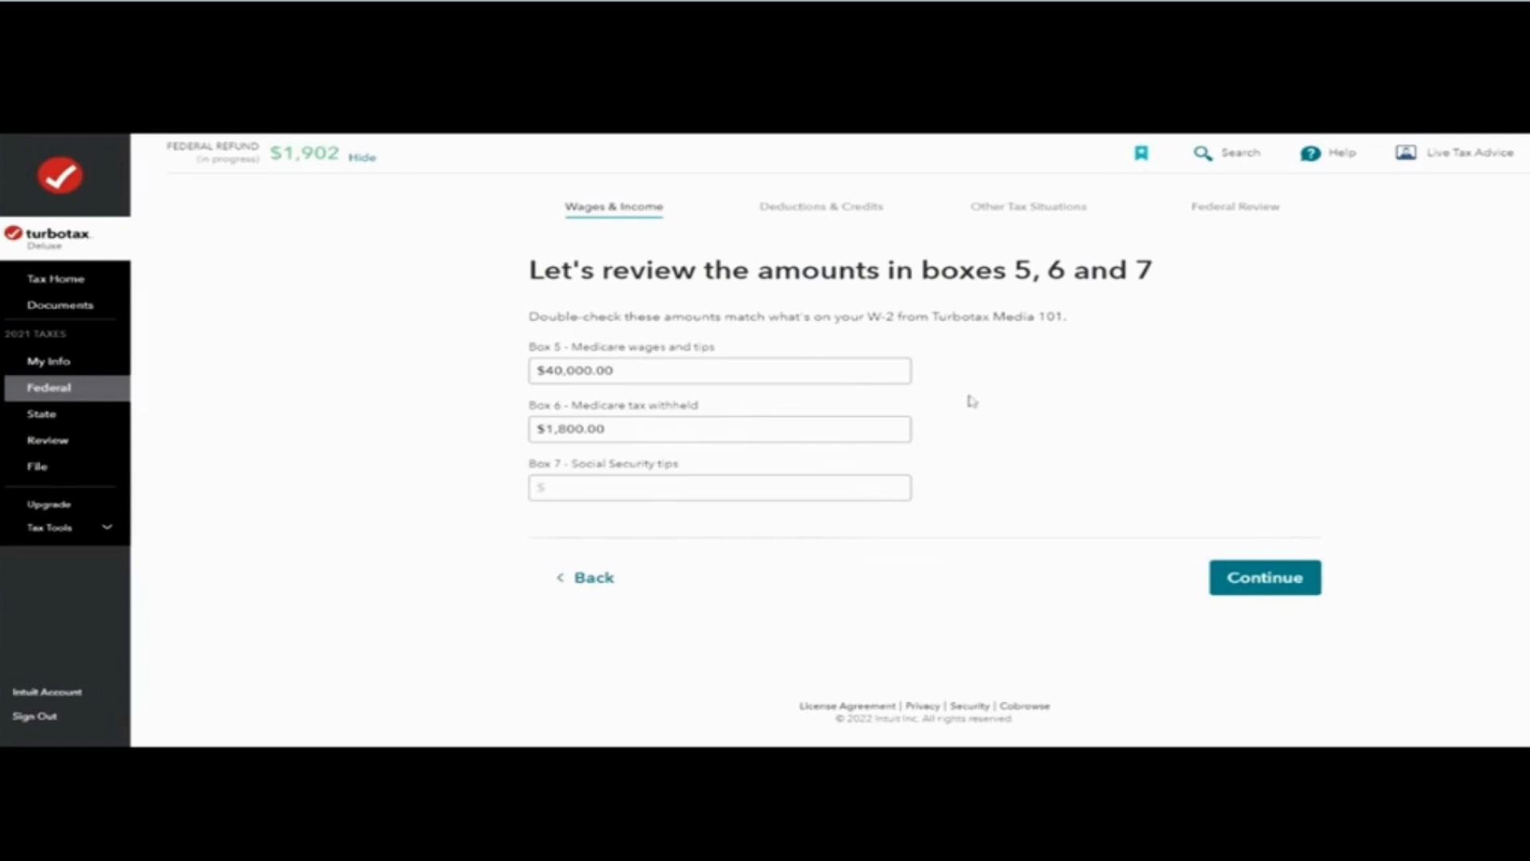
Step: Accept the W-2 amounts in boxes 5, 6 and 7 and continue past the refund summary
click(1275, 589)
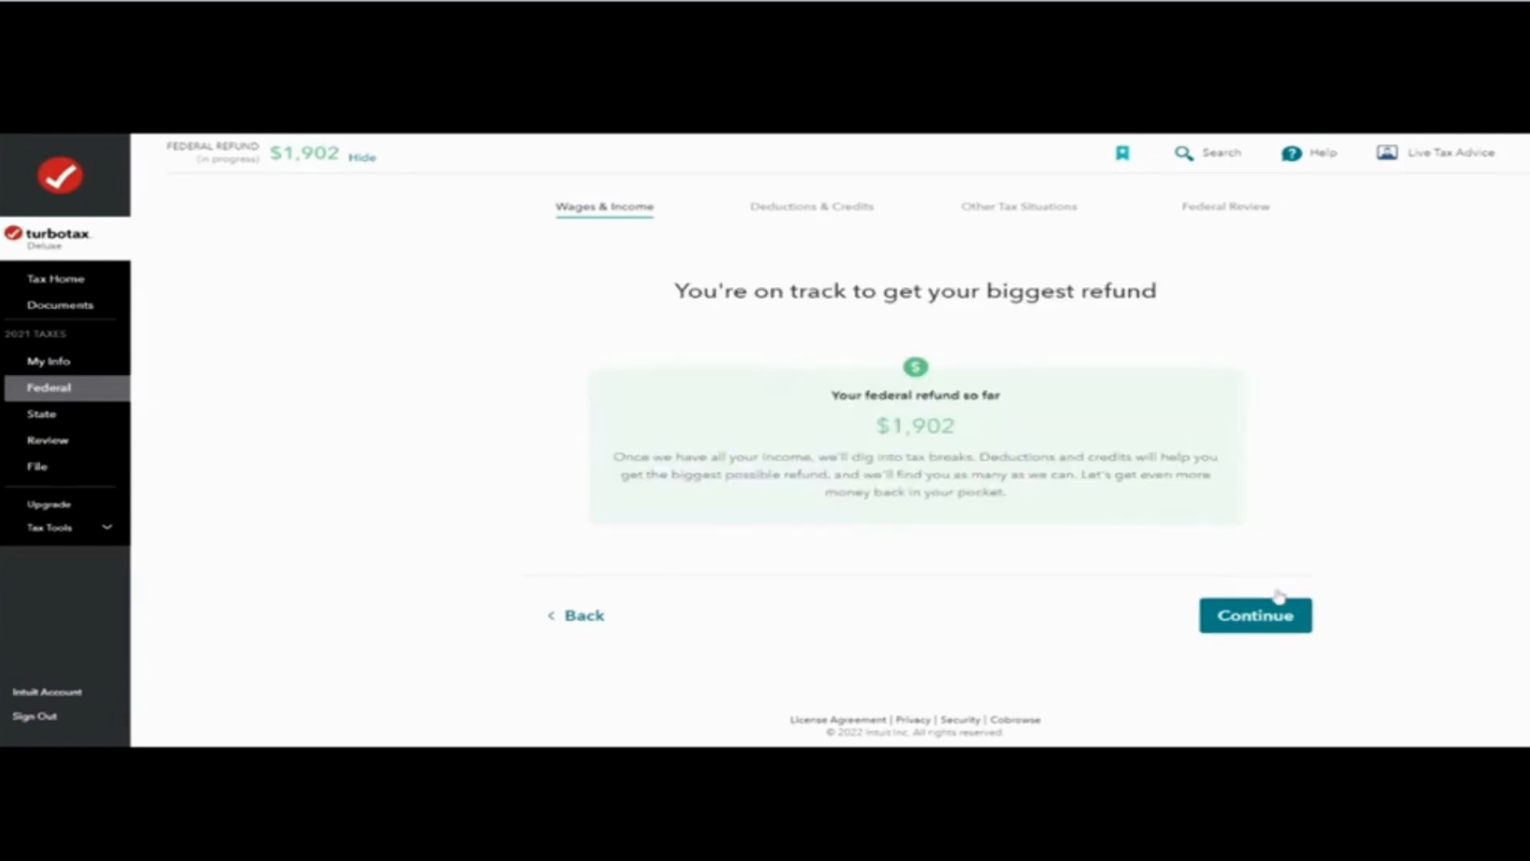
click(1279, 599)
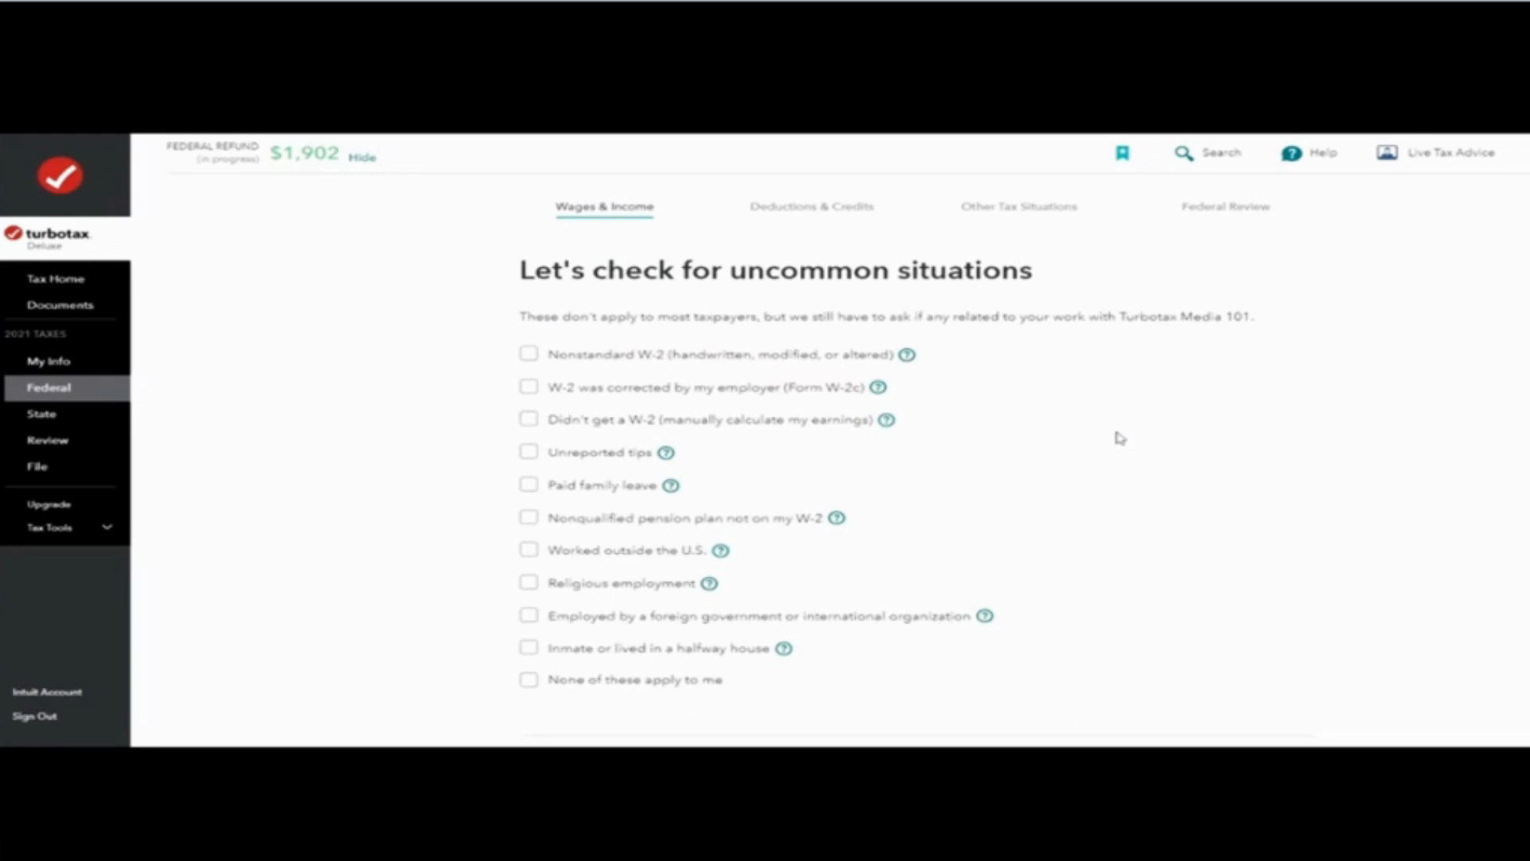
Step: Mark none of the uncommon W-2 situations as applying and answer no to owning a foreign bank account
click(529, 679)
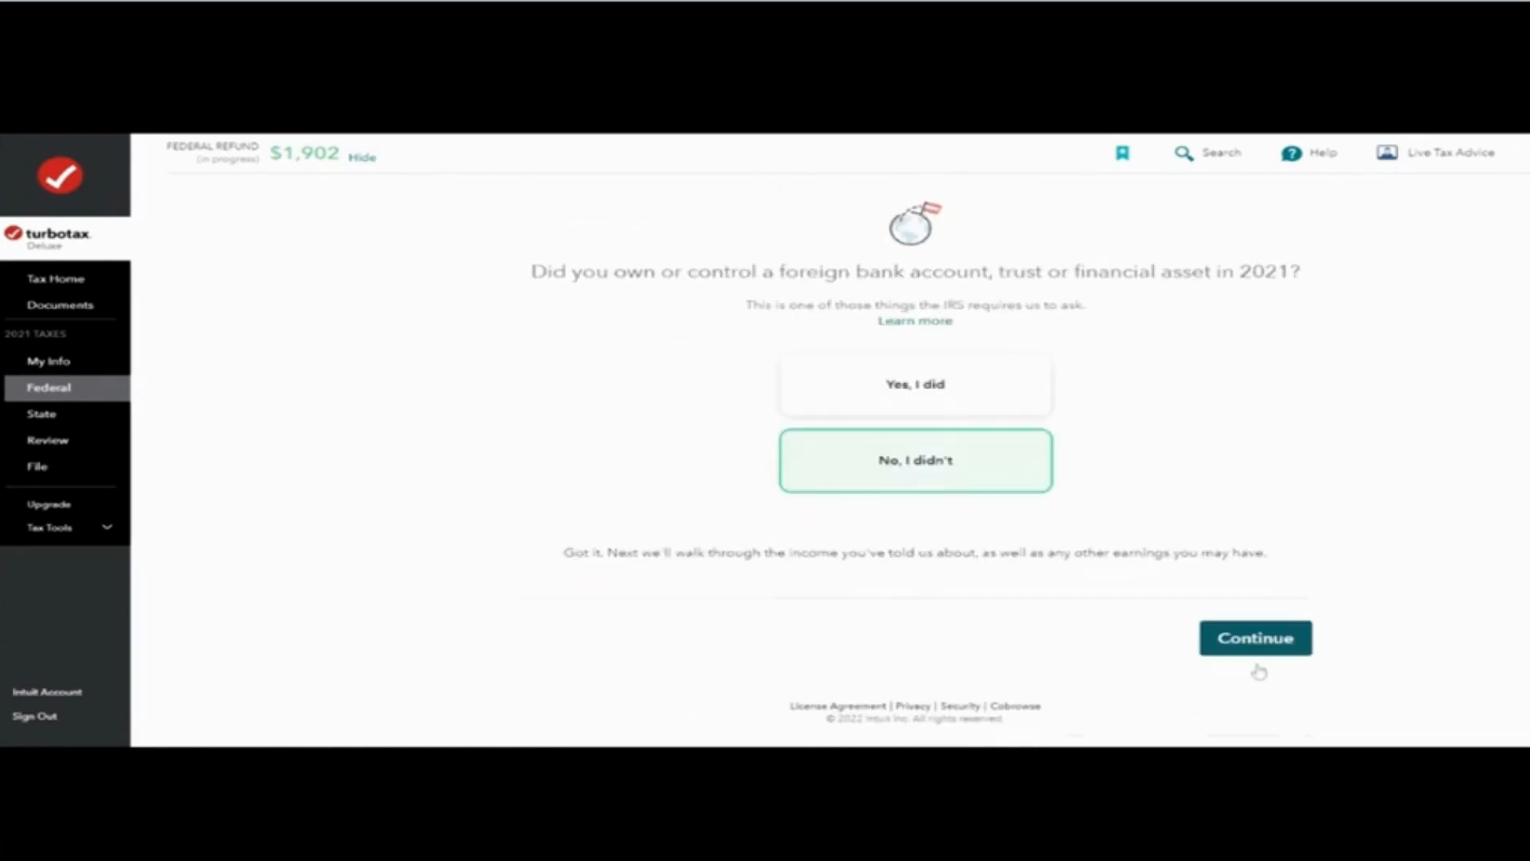
click(1257, 666)
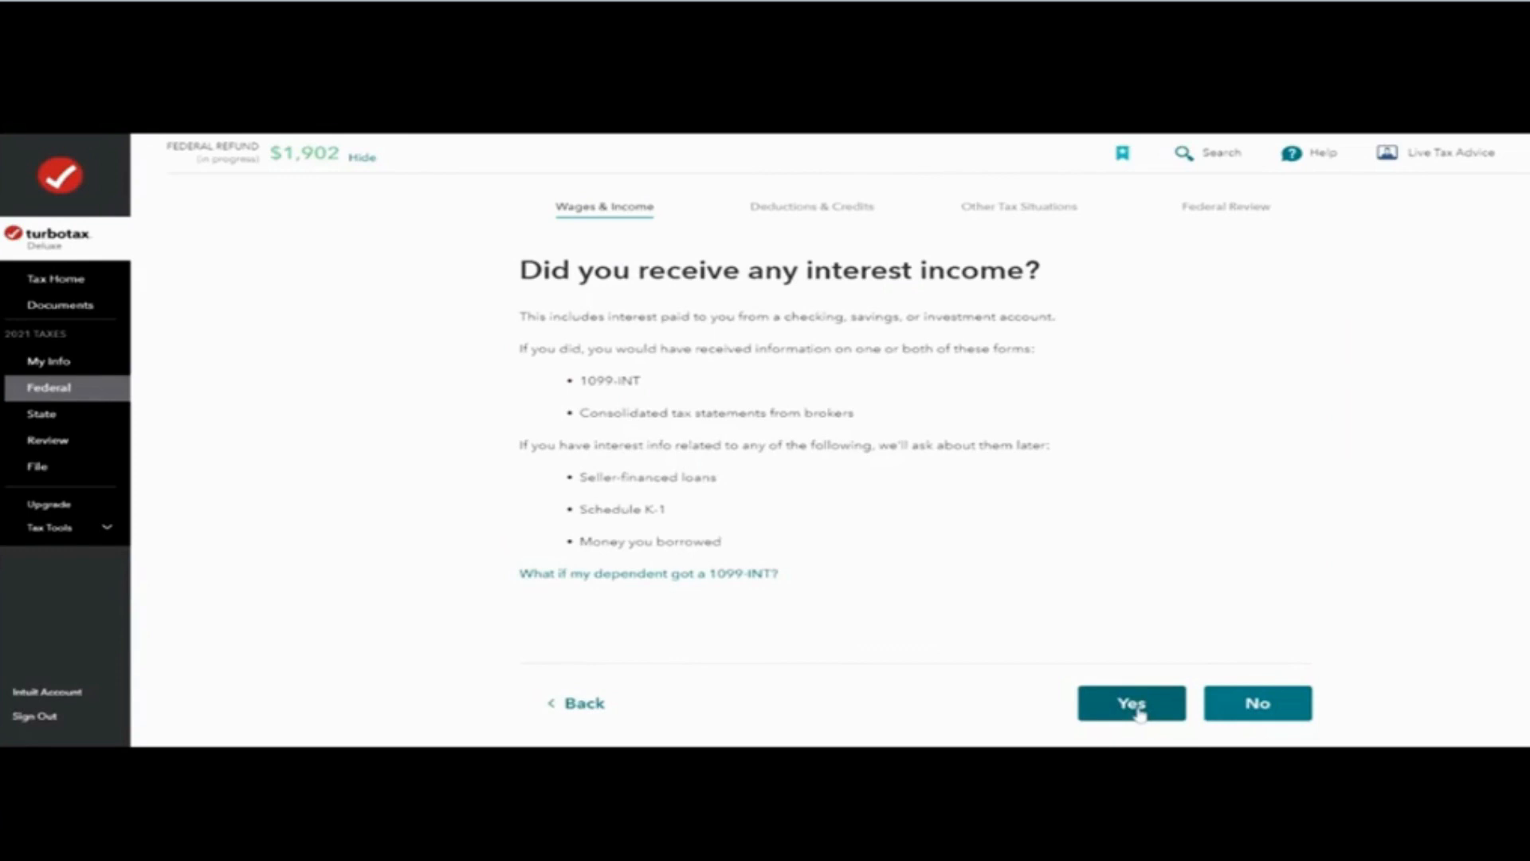
Step: Answer yes to receiving interest income and continue to the tax expert screen
click(1138, 709)
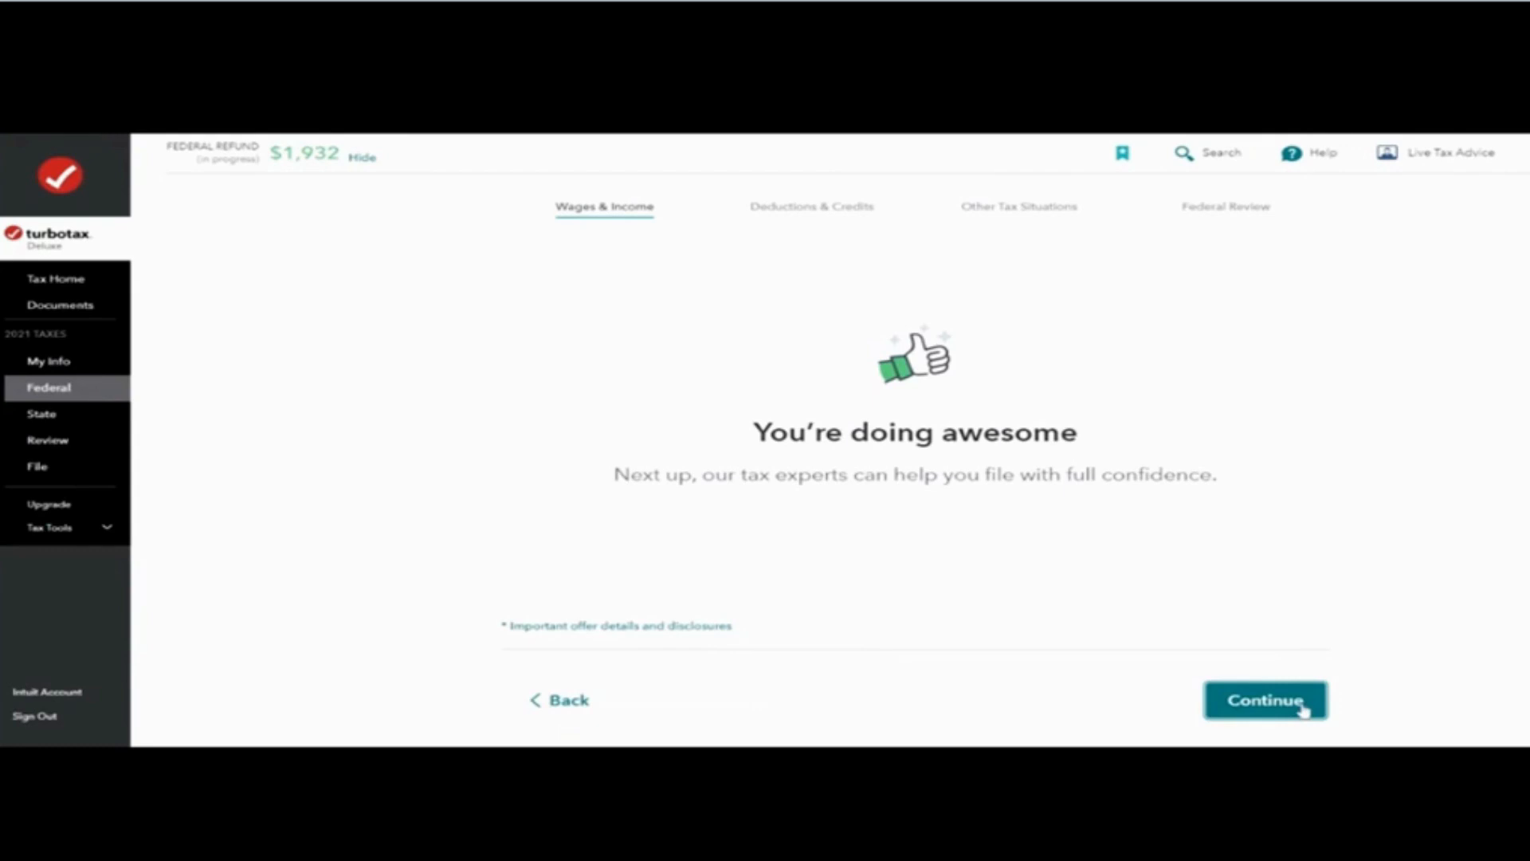
click(1266, 700)
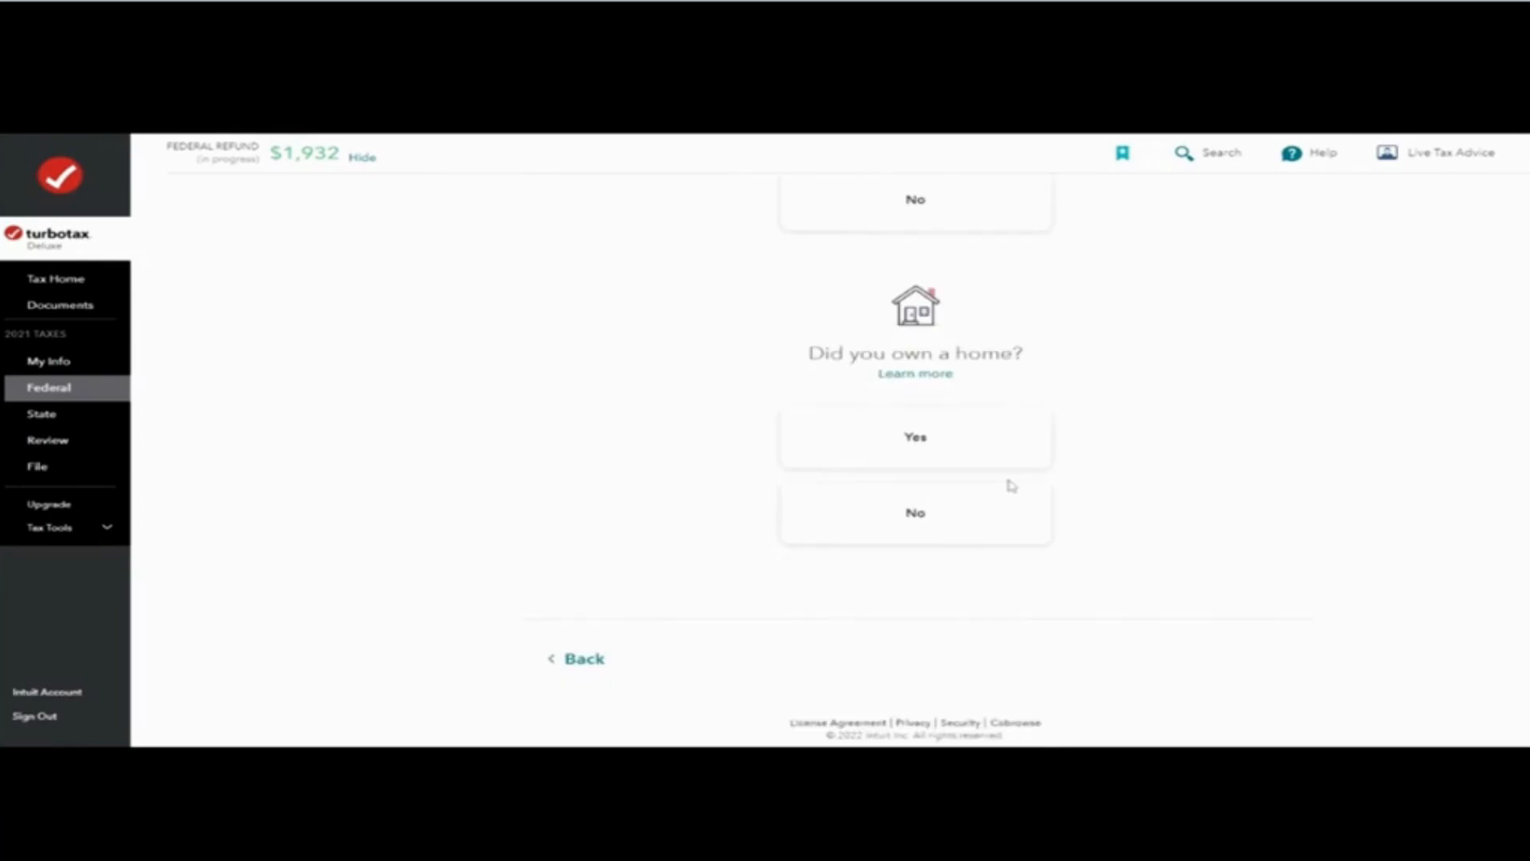
Step: Answer the home ownership question and accept the Standard Deduction over itemizing
click(1011, 485)
click(1011, 488)
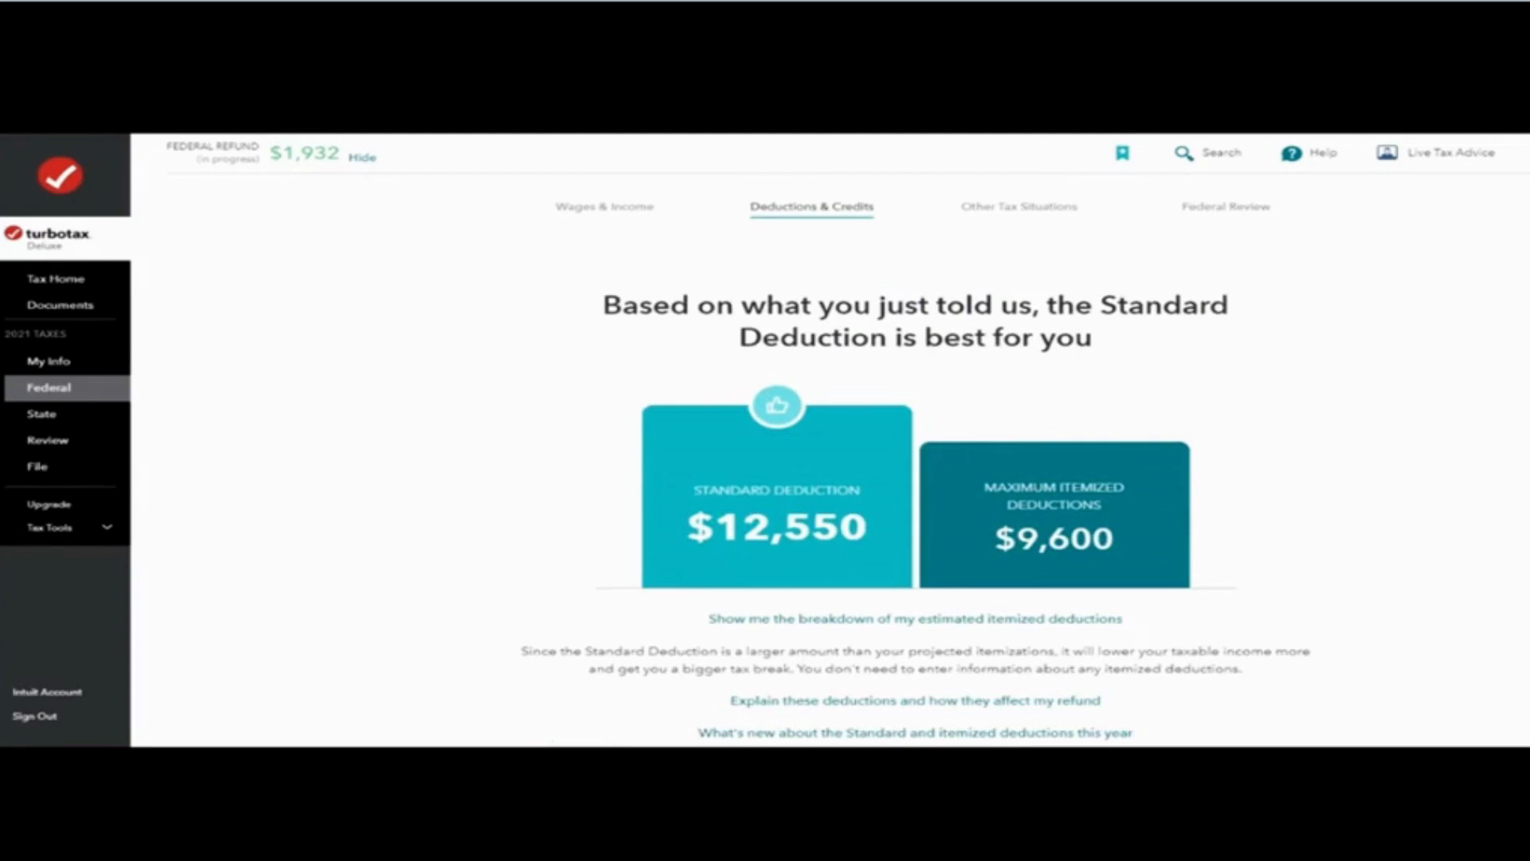
scroll(915, 438, down, 3)
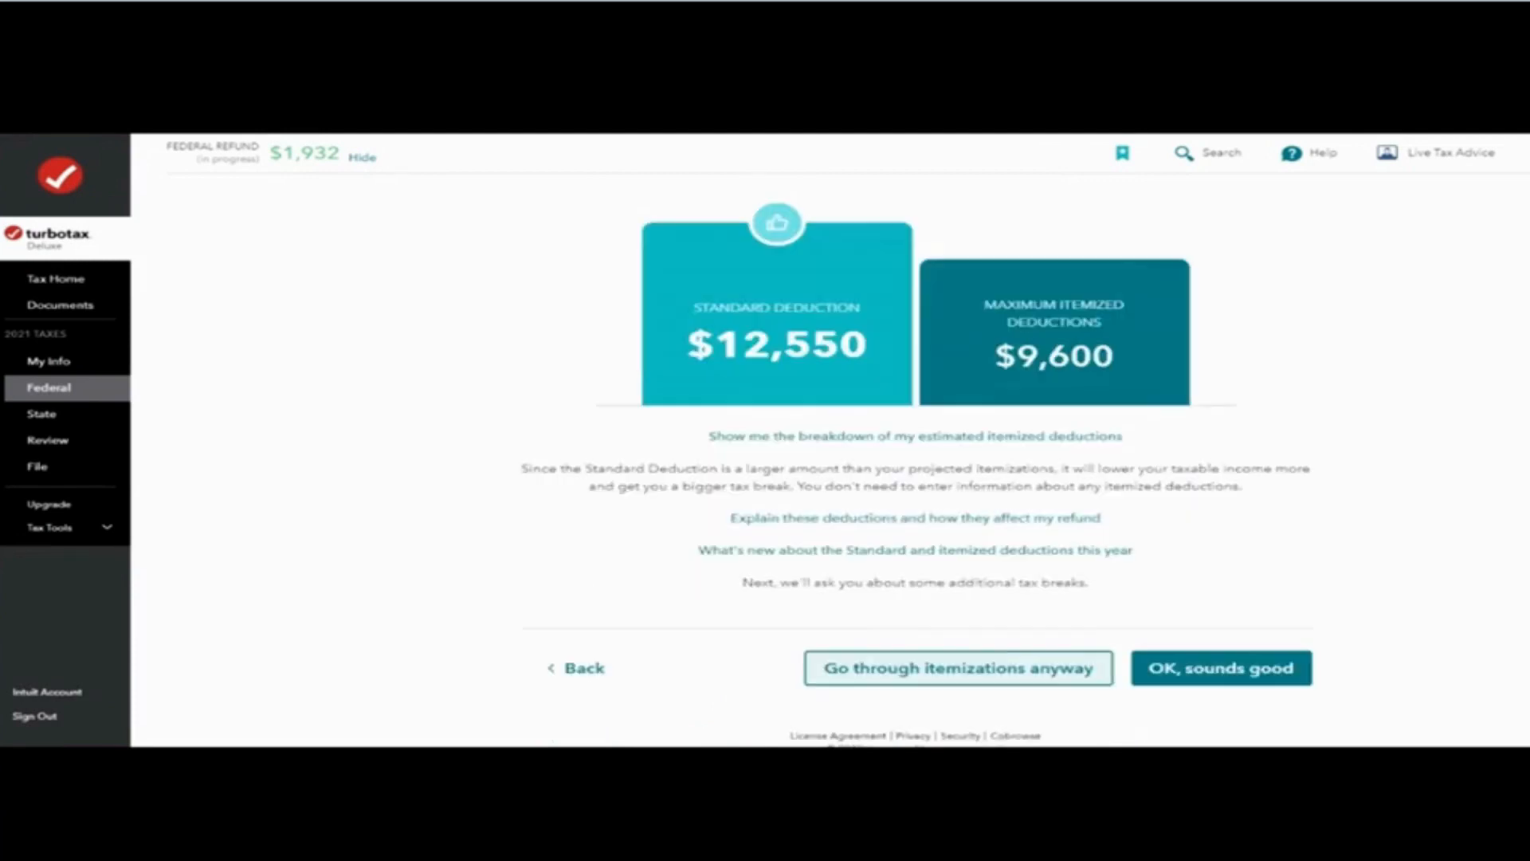
click(1222, 668)
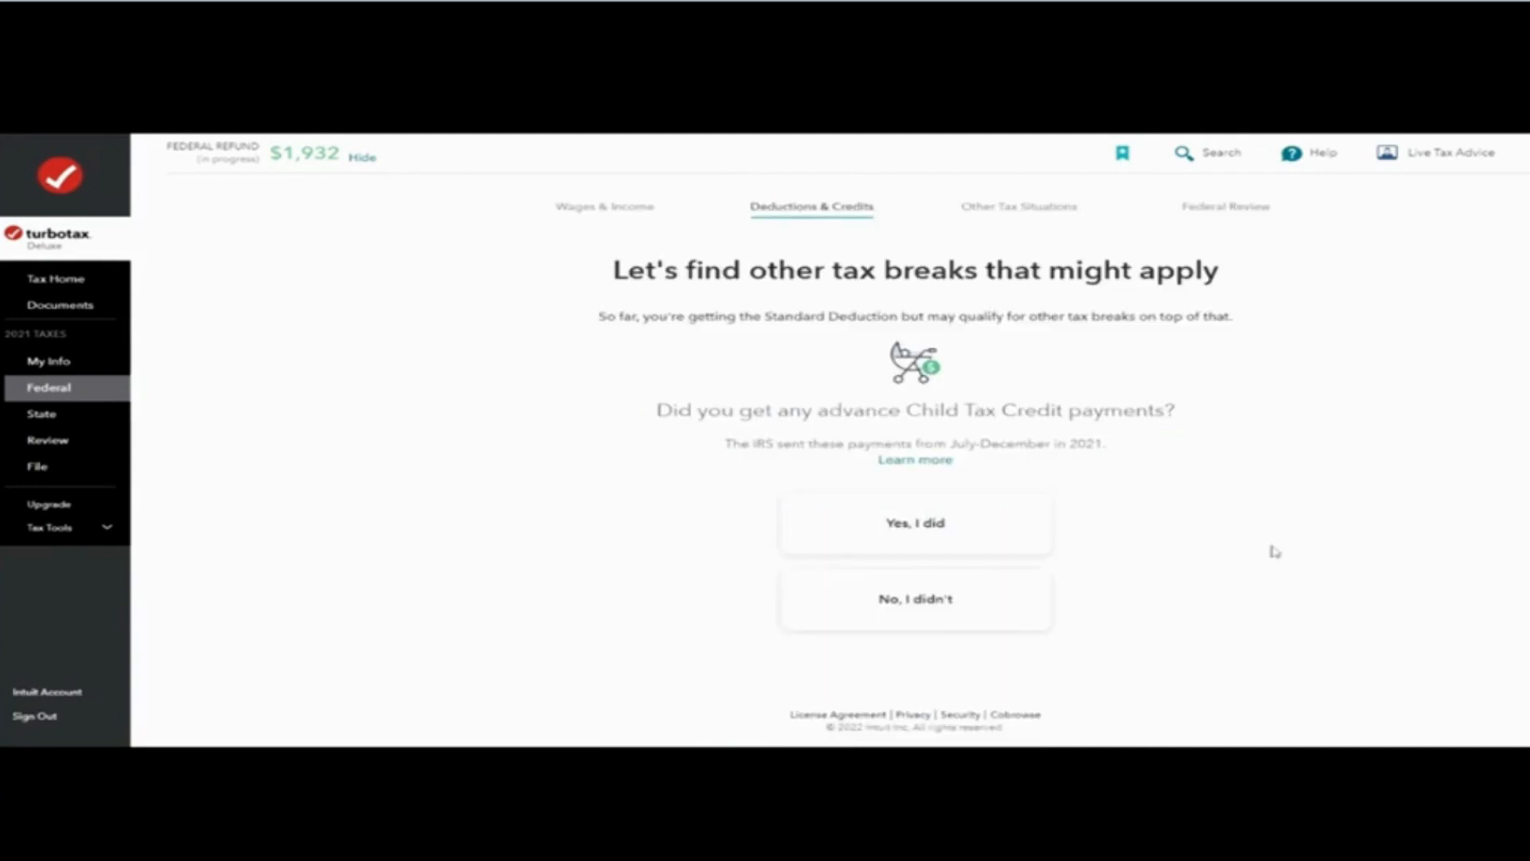
Step: Answer no to advance Child Tax Credit payments and start the Traditional and Roth IRA Contributions tax break
click(916, 599)
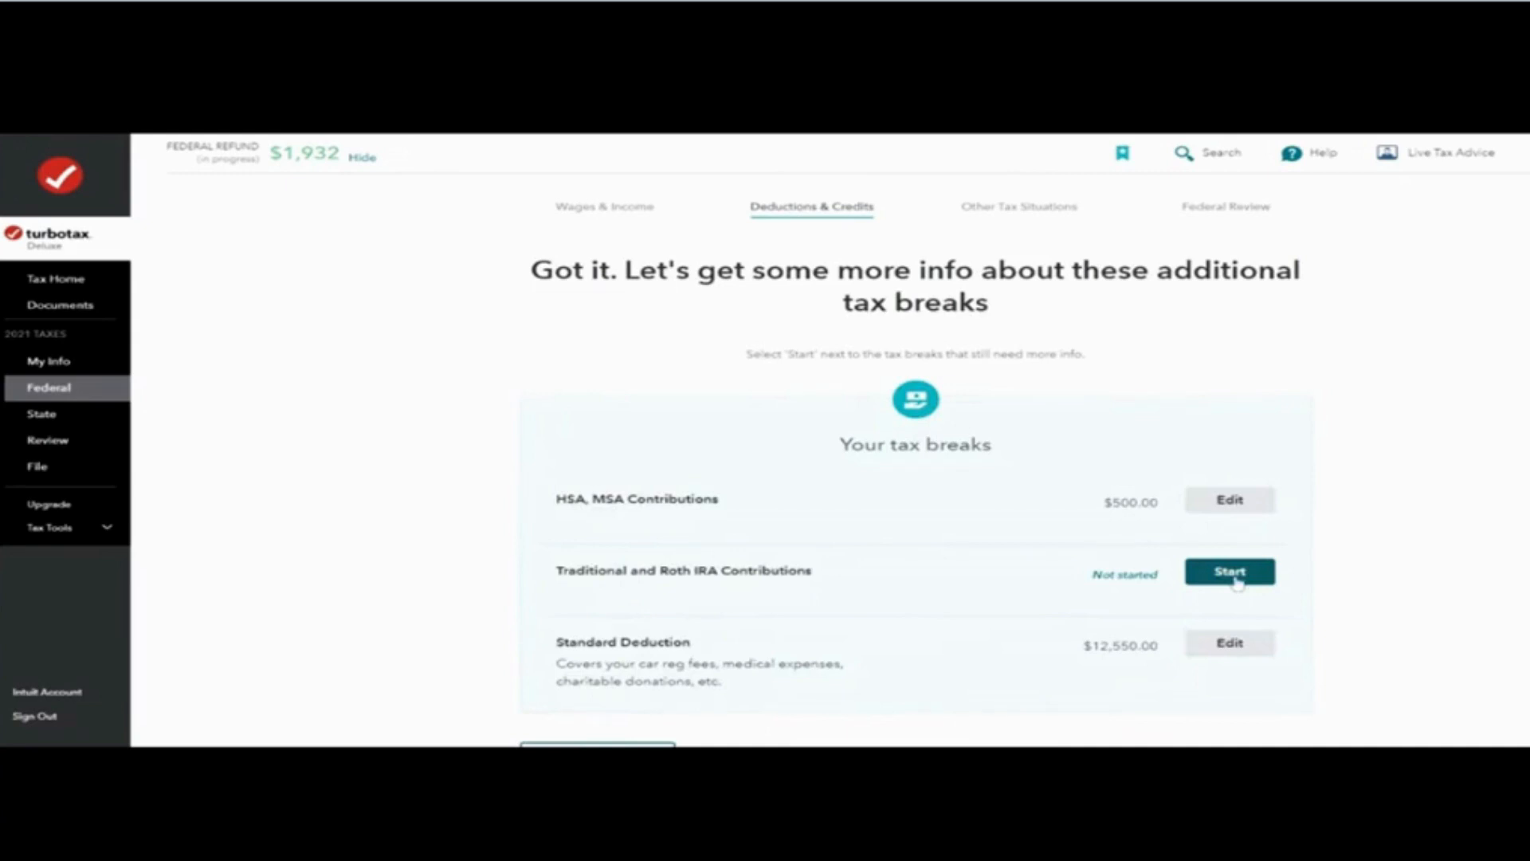
click(1231, 574)
click(1235, 579)
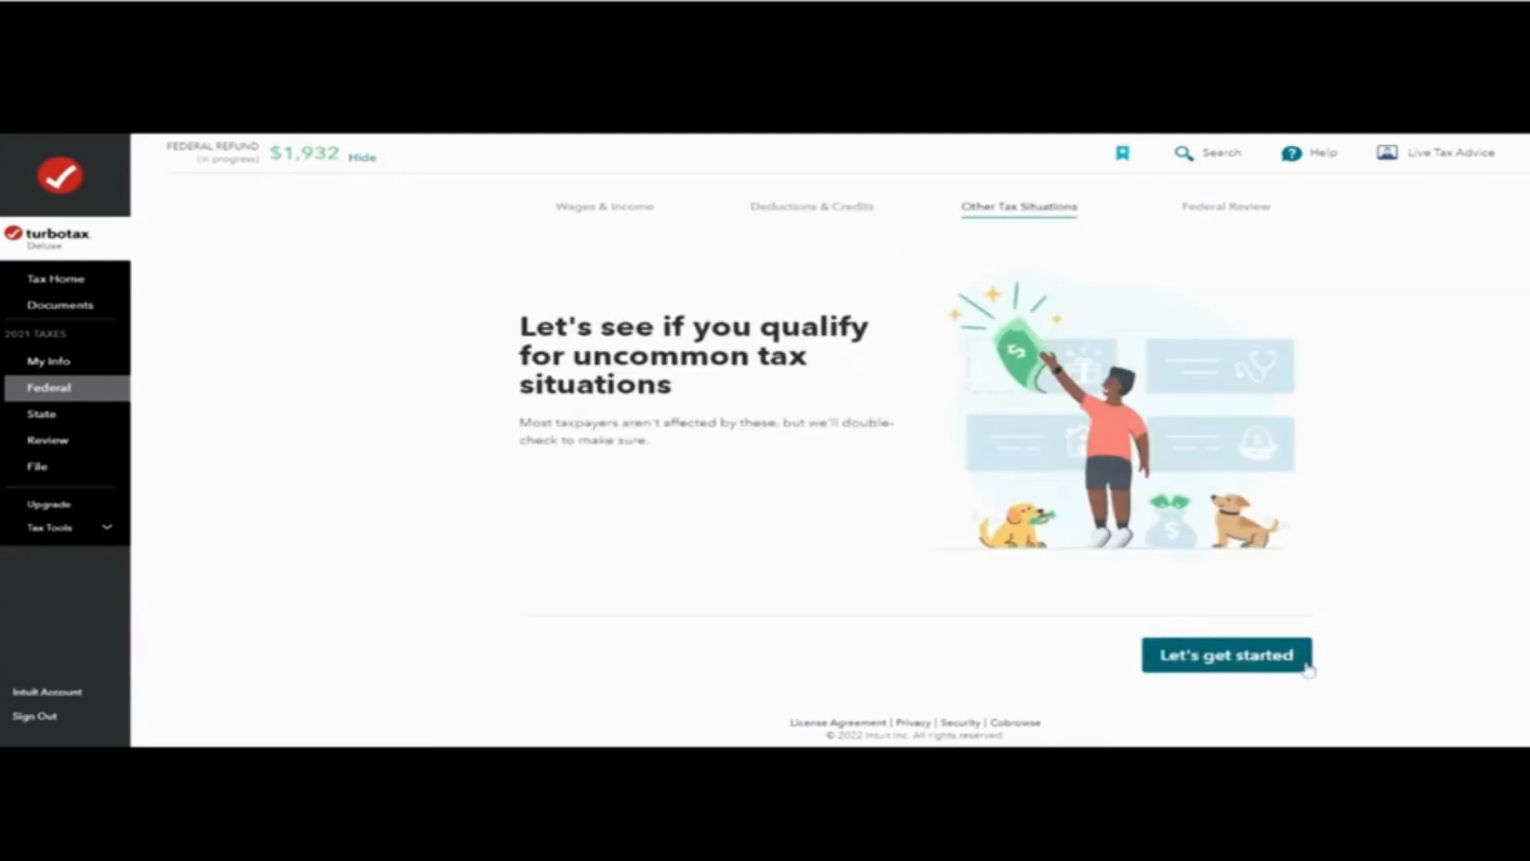
Step: Begin the uncommon tax situations section and decline designating $3 to the presidential campaign fund
click(1308, 668)
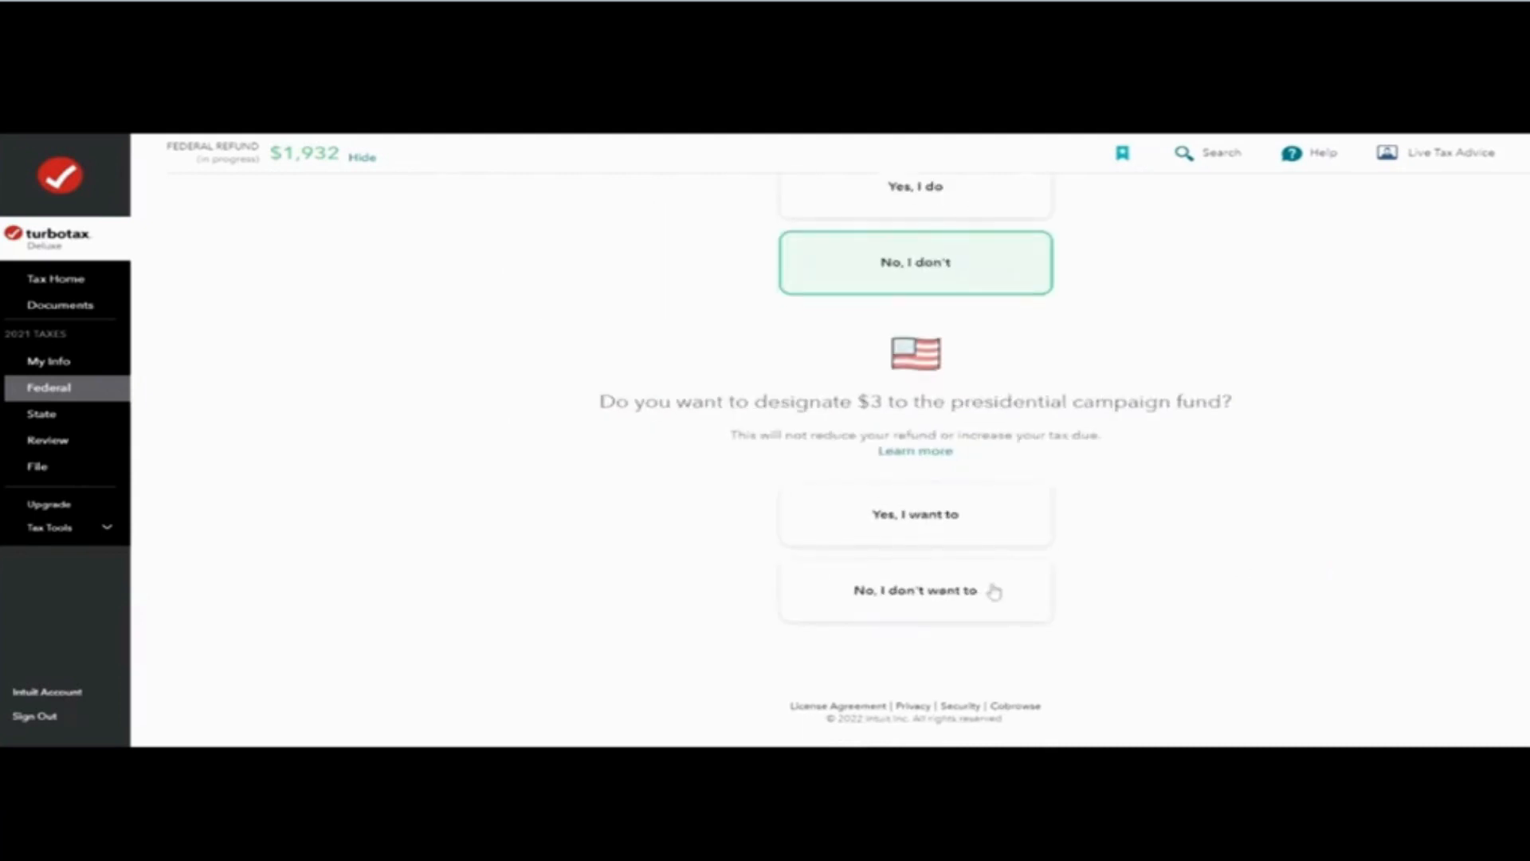
click(991, 588)
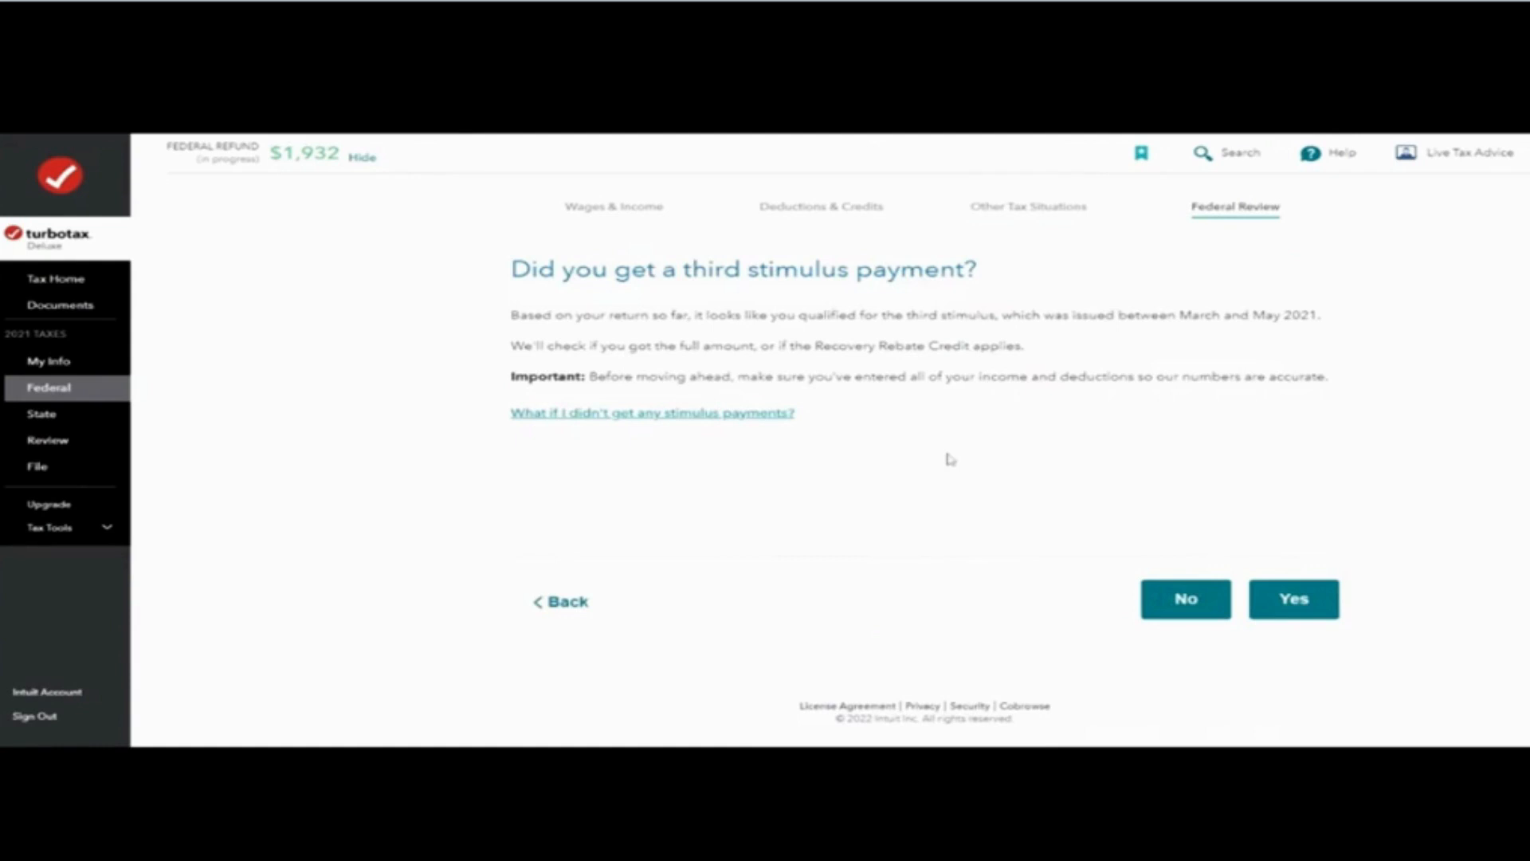
Step: Answer yes to receiving the third stimulus payment and continue past the stimulus check
click(1293, 598)
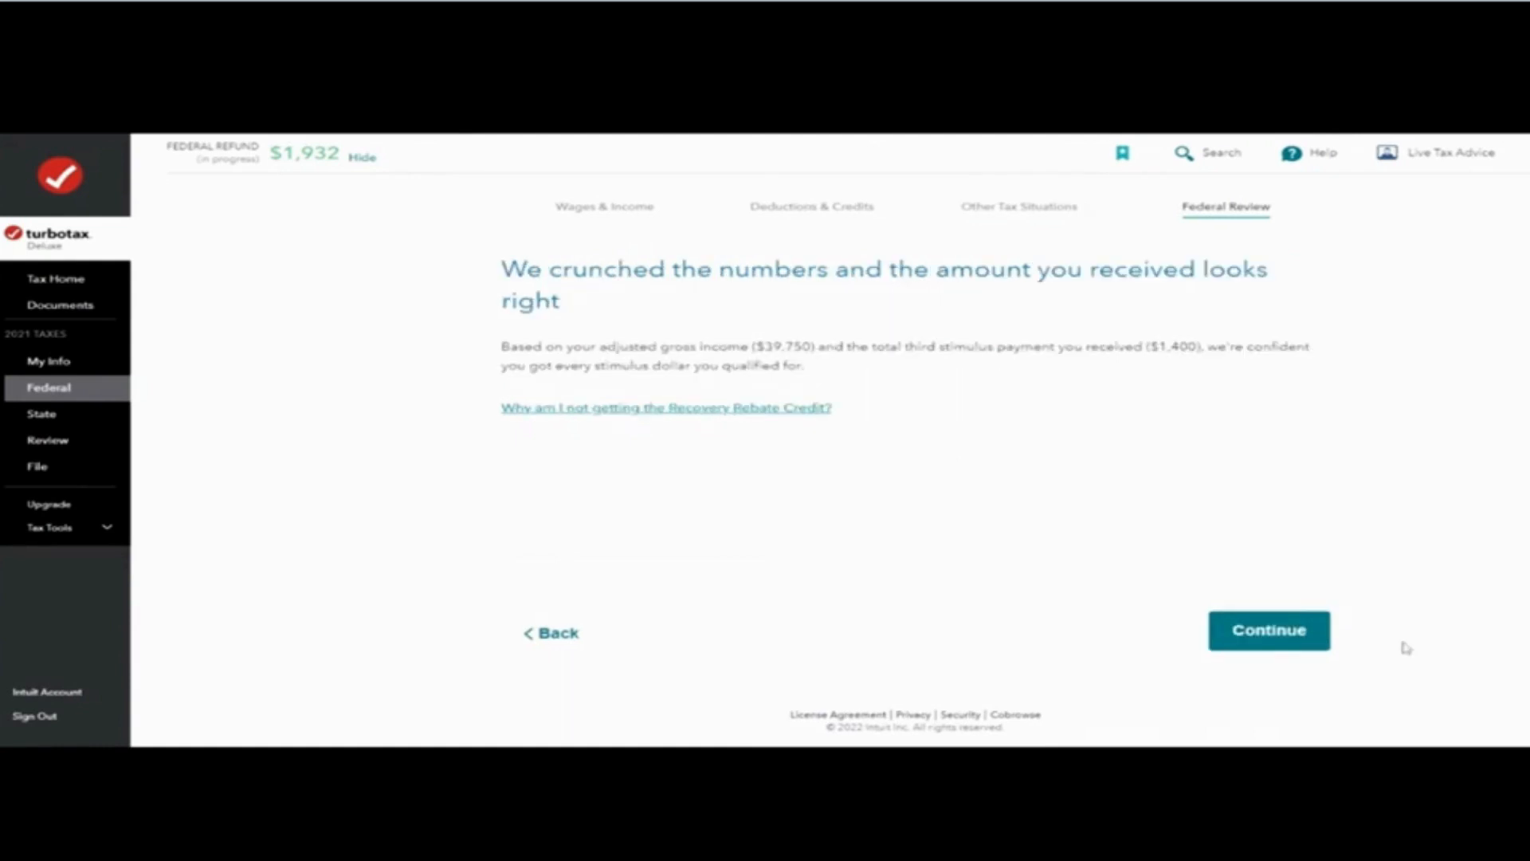
click(1269, 630)
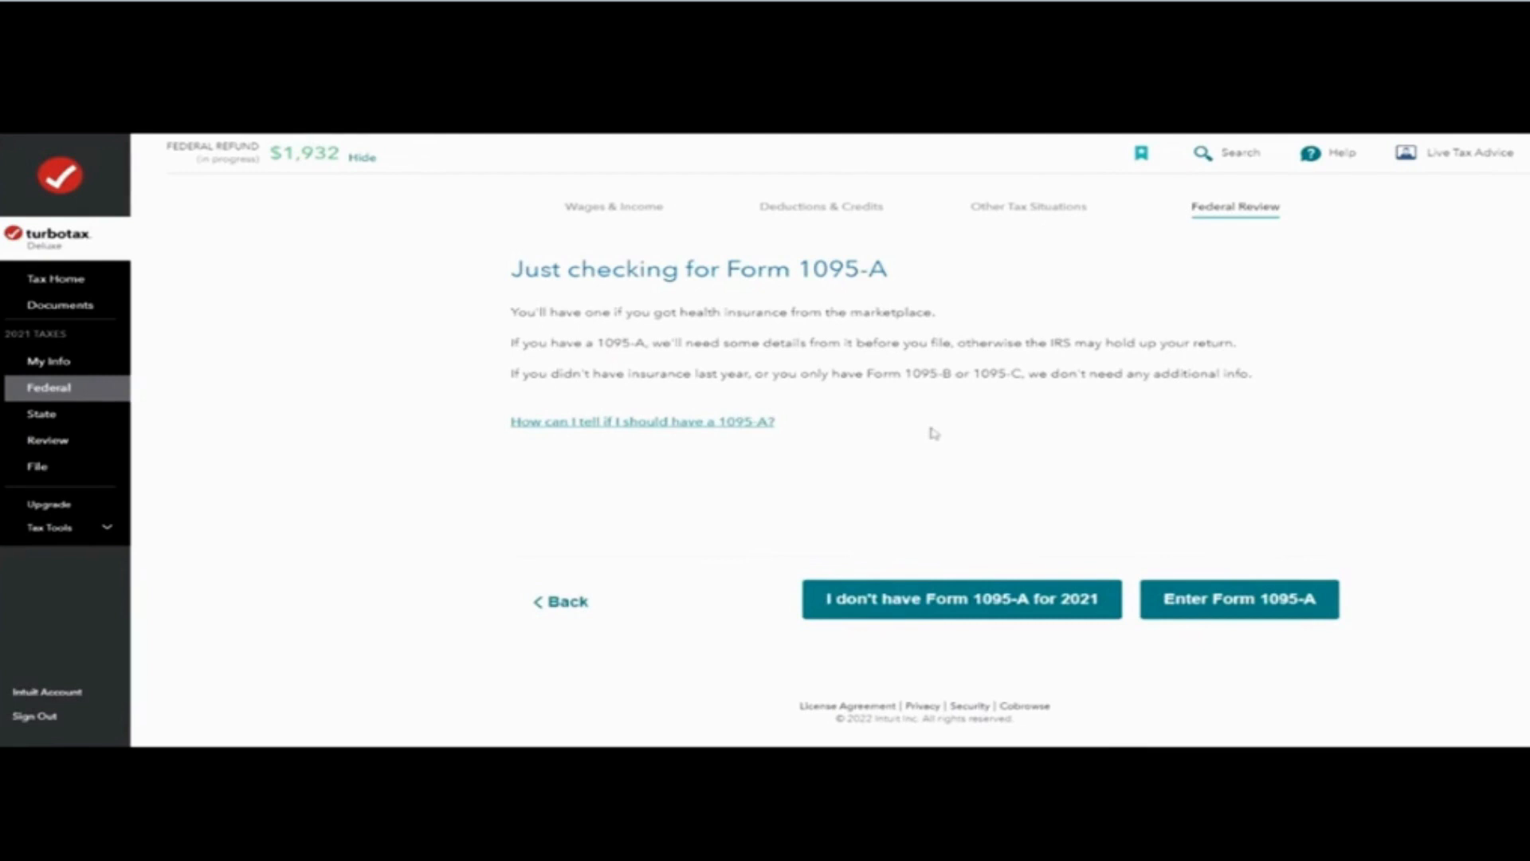
Step: Choose to enter Form 1095-A, answer no to unemployment compensation, and confirm receiving Form 1095-A
click(1227, 599)
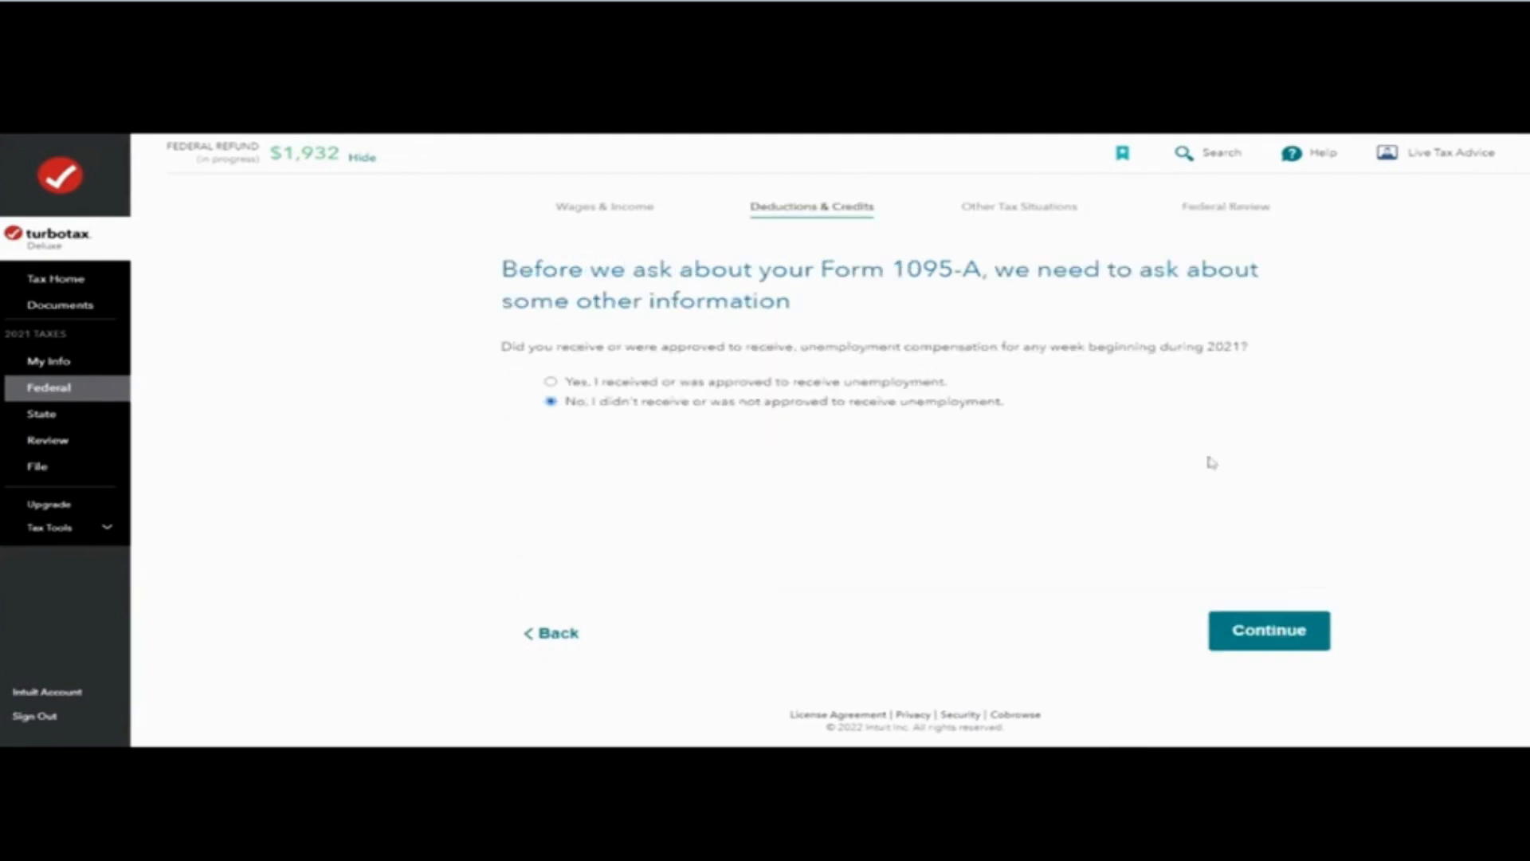
click(1274, 630)
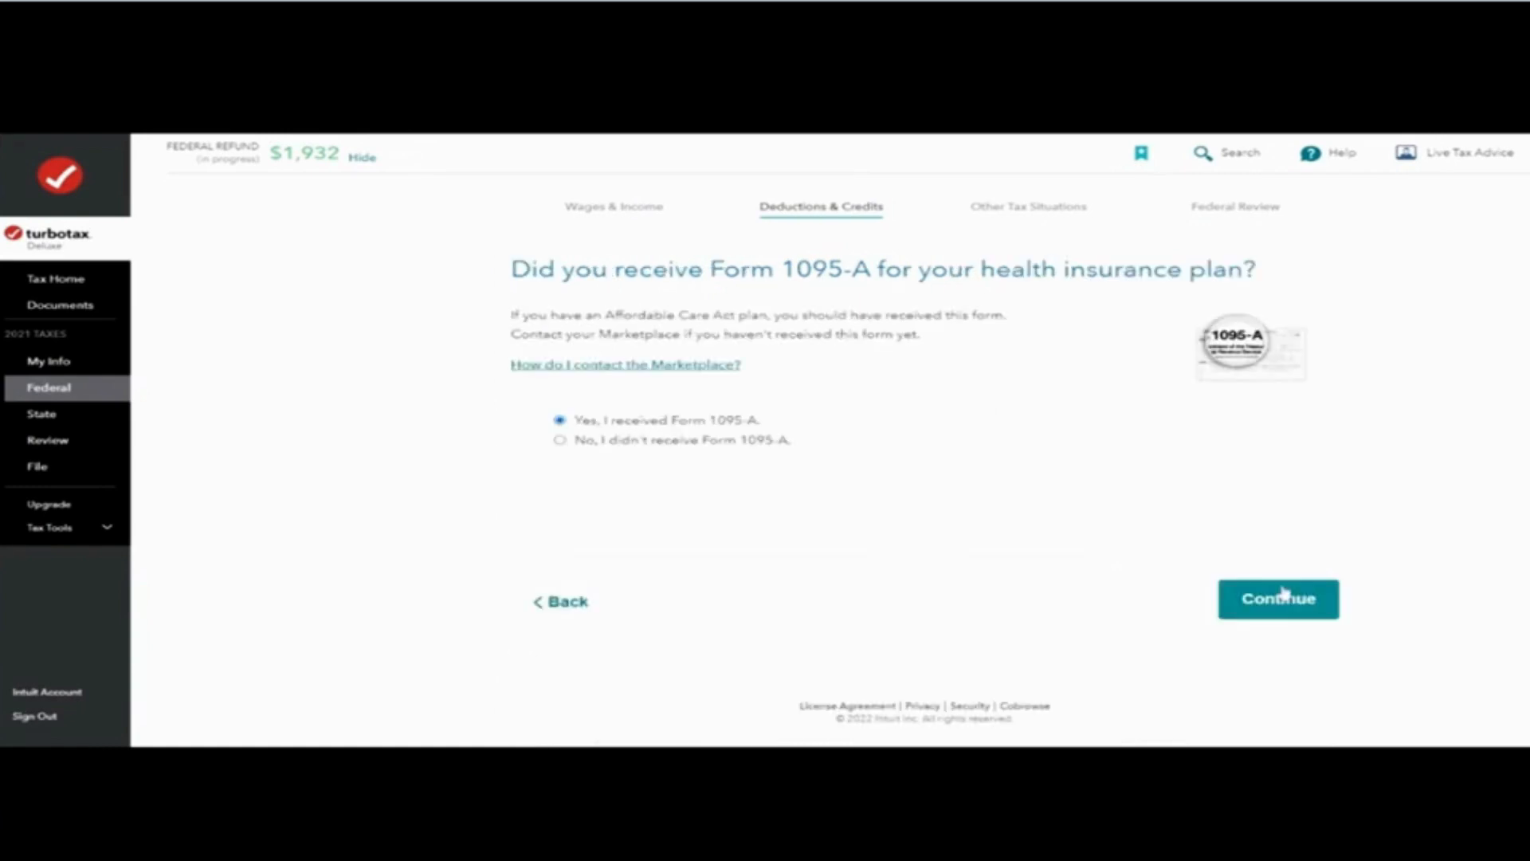
click(1284, 596)
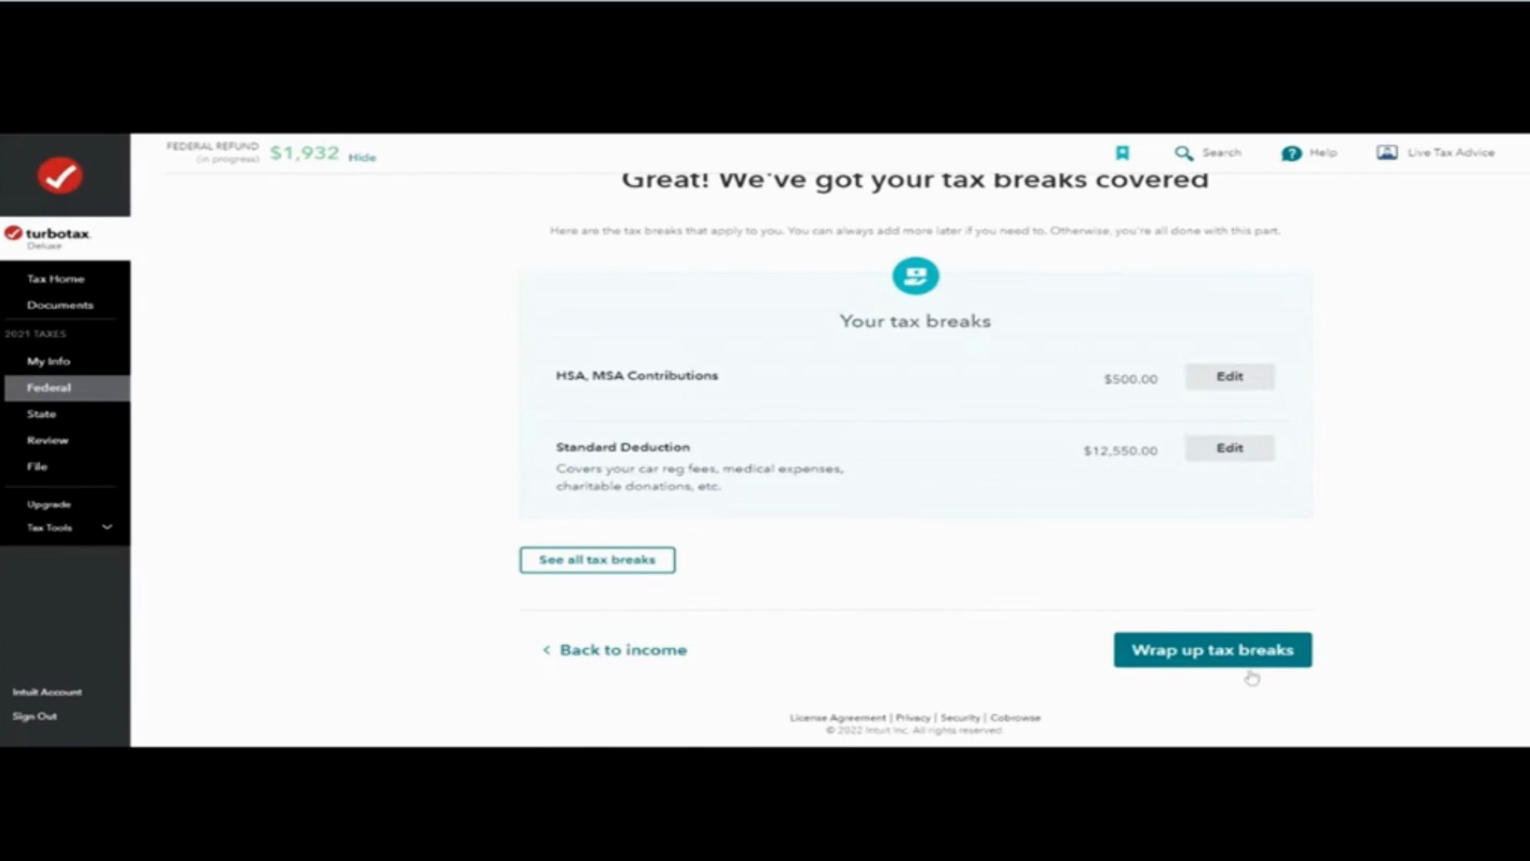
Step: Wrap up the tax breaks section and continue to the next section
click(1250, 671)
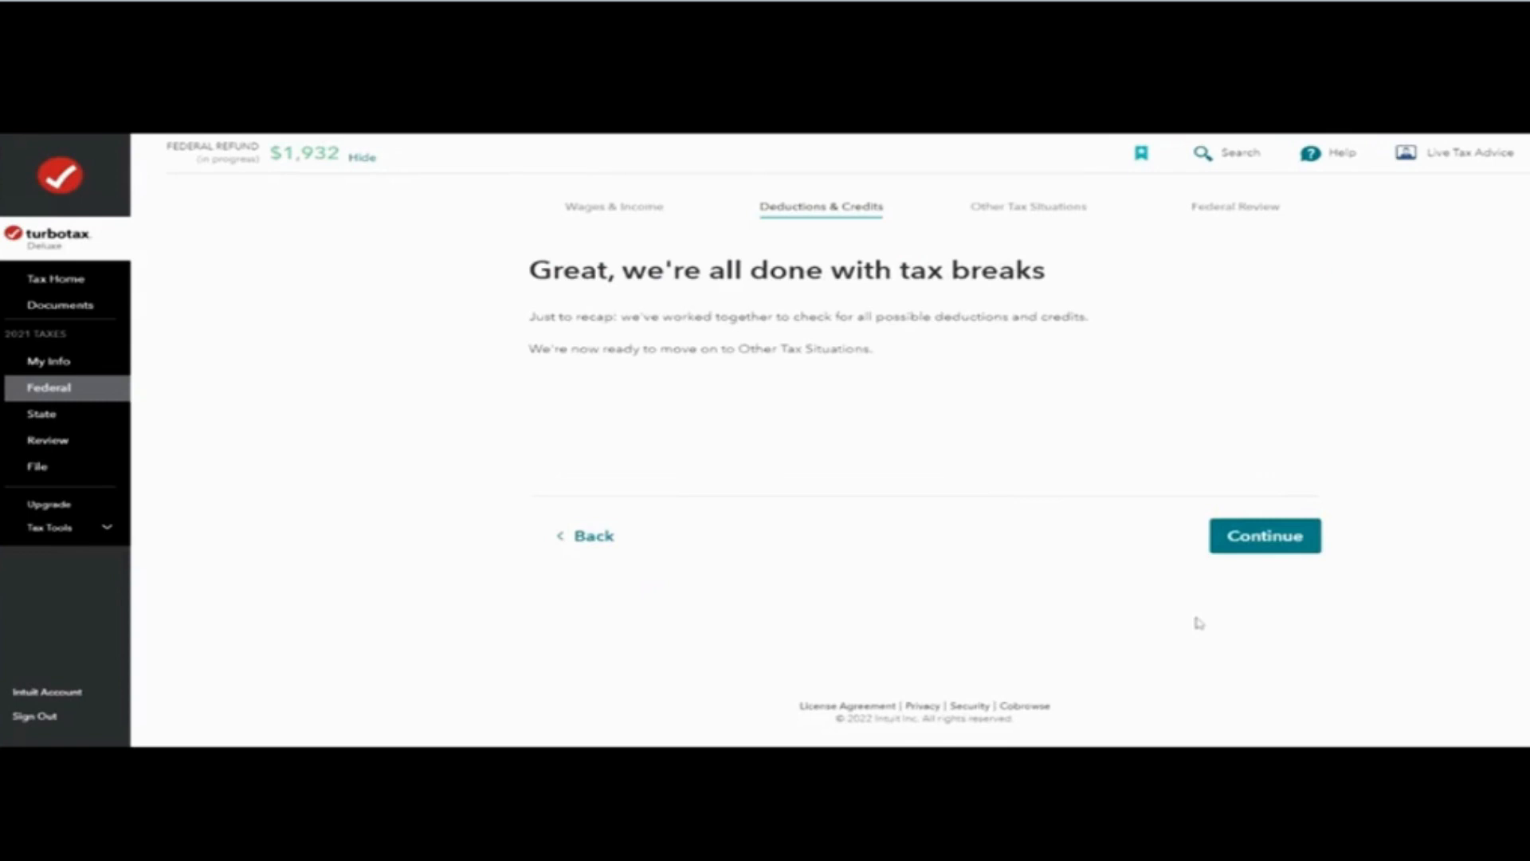
click(1289, 538)
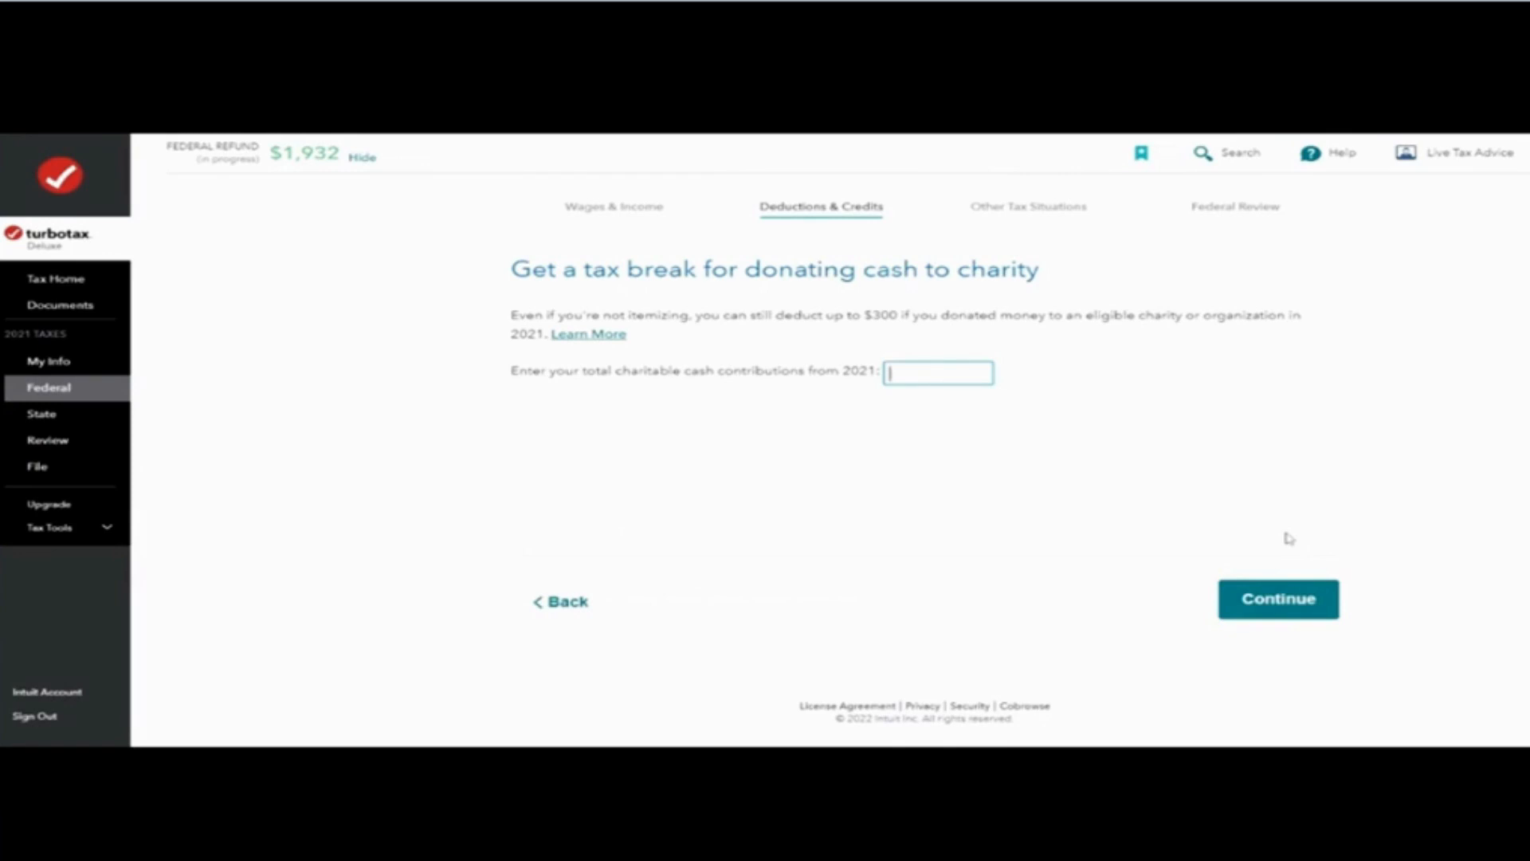
Step: Skip the charitable cash contribution entry and confirm the $1,400 third stimulus payment was received
click(1271, 599)
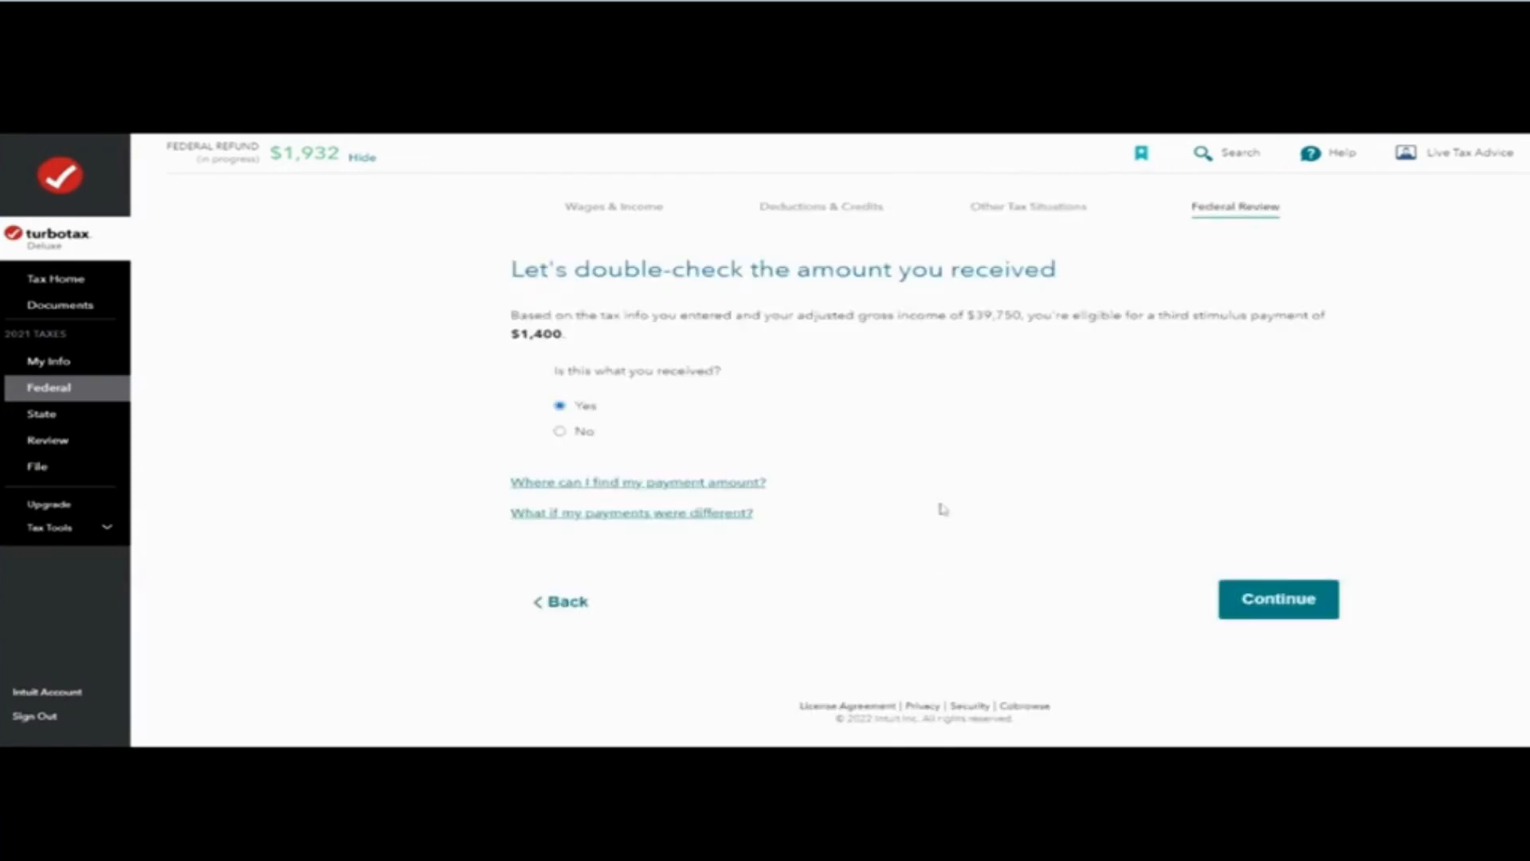
click(1296, 606)
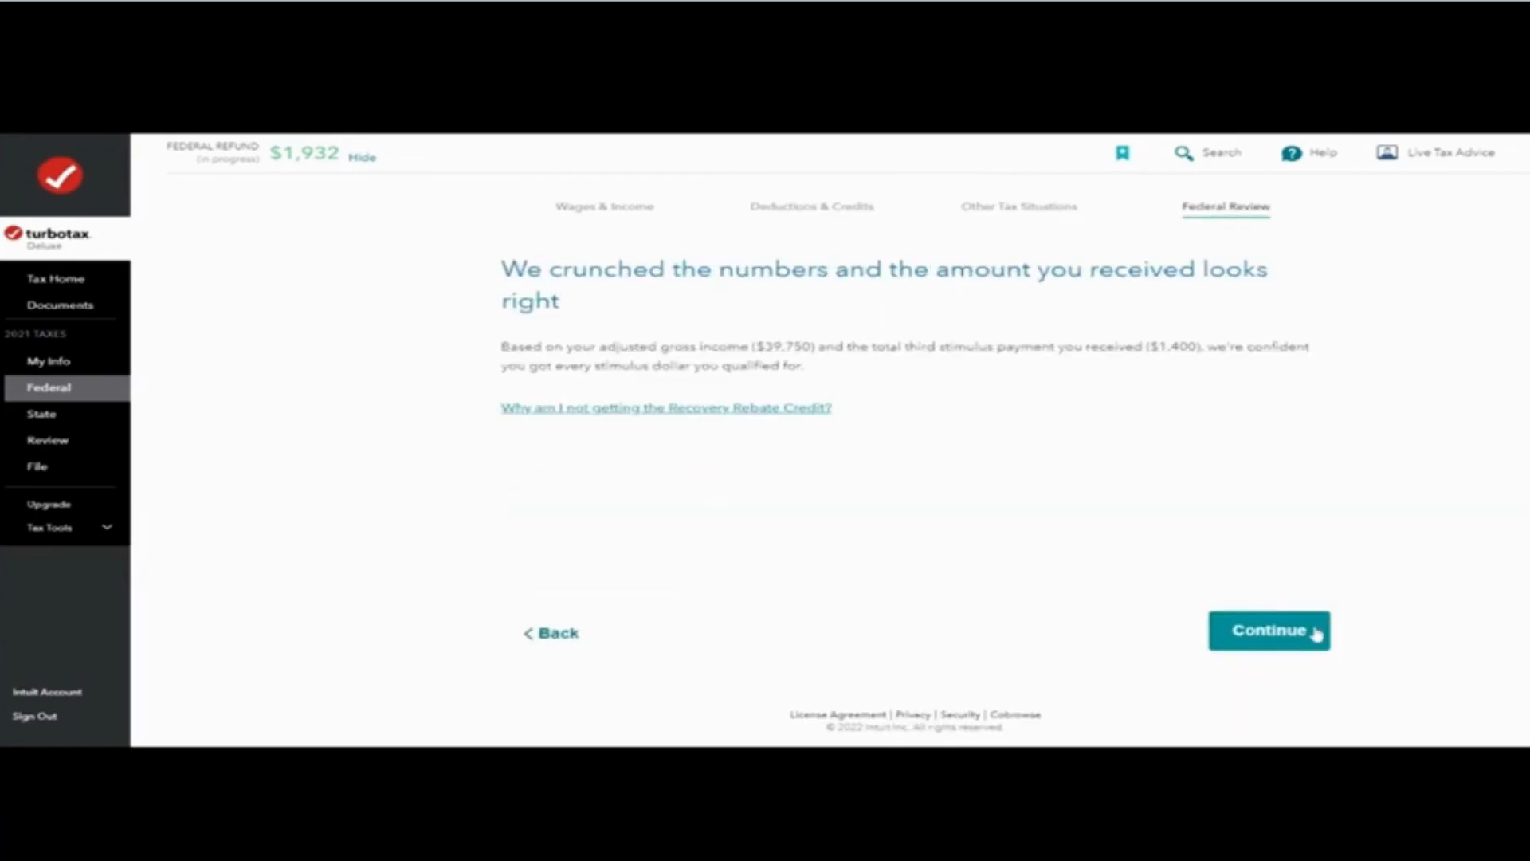
click(1316, 634)
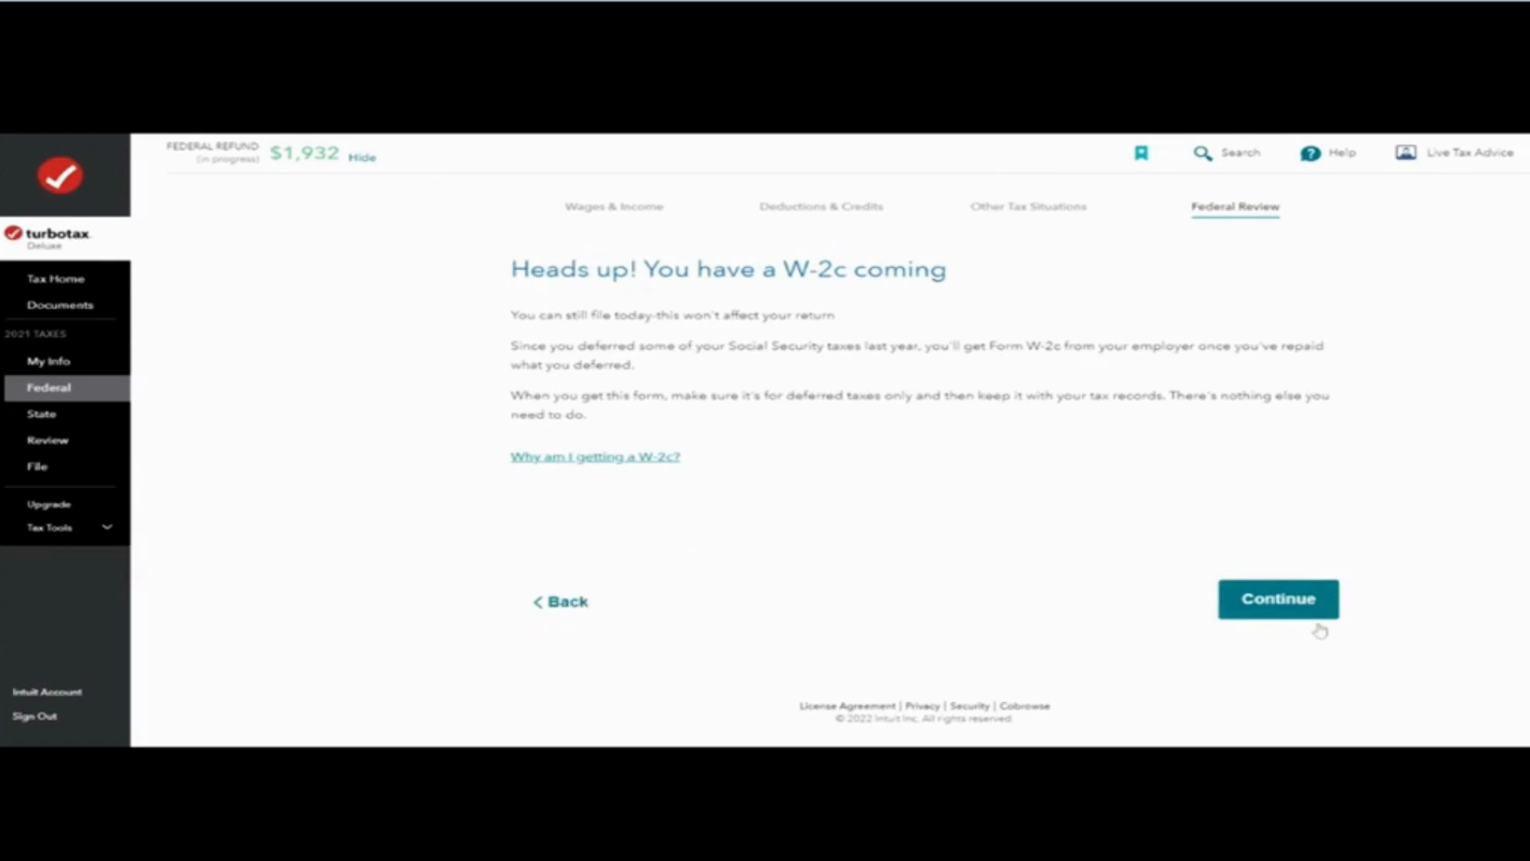
Step: Continue past the W-2c notice and start the state taxes section
click(1320, 630)
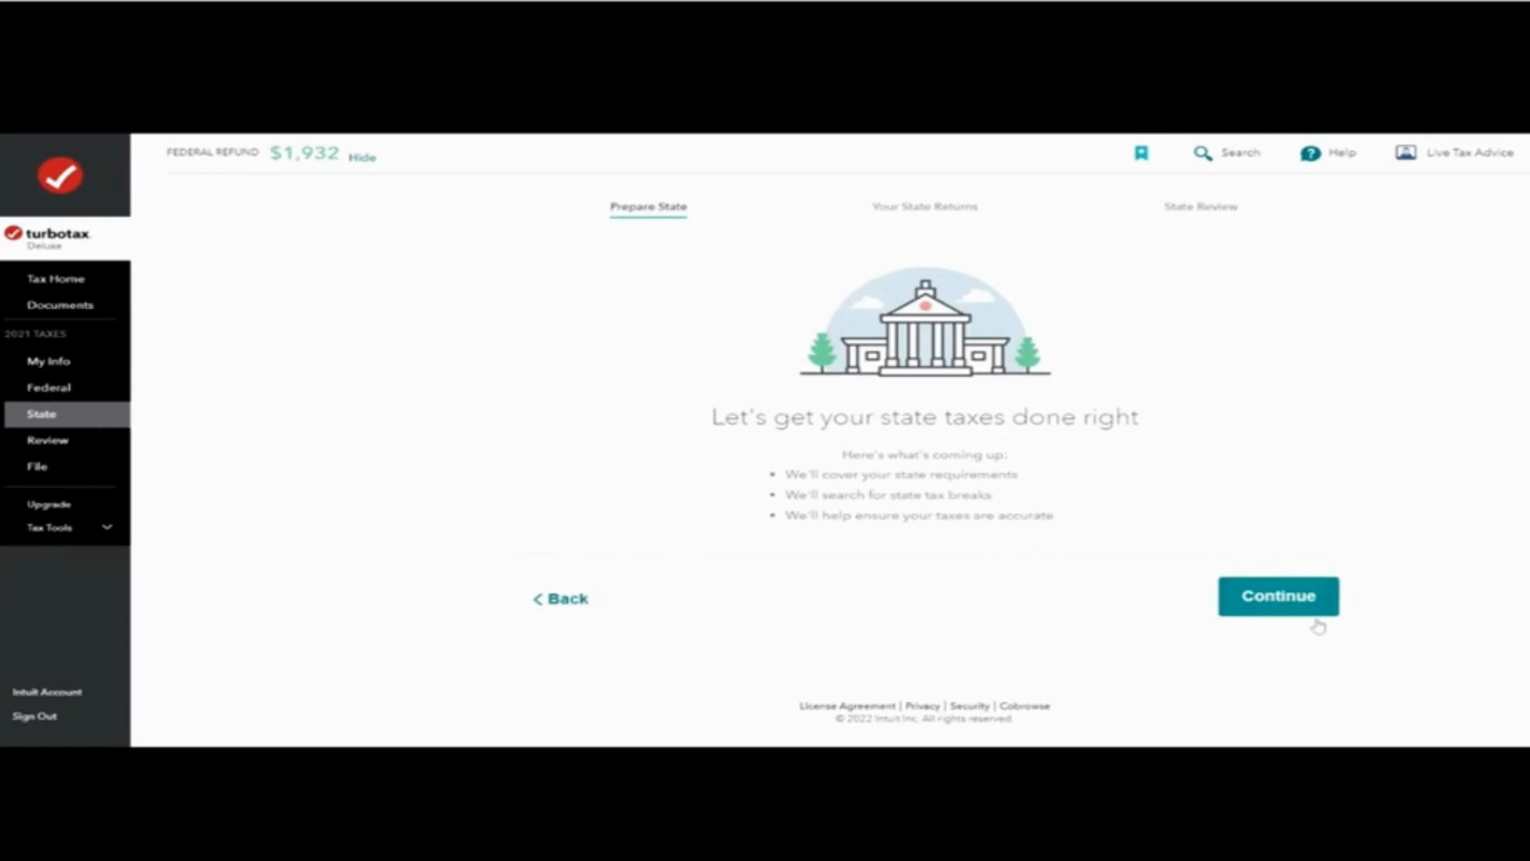
click(1315, 612)
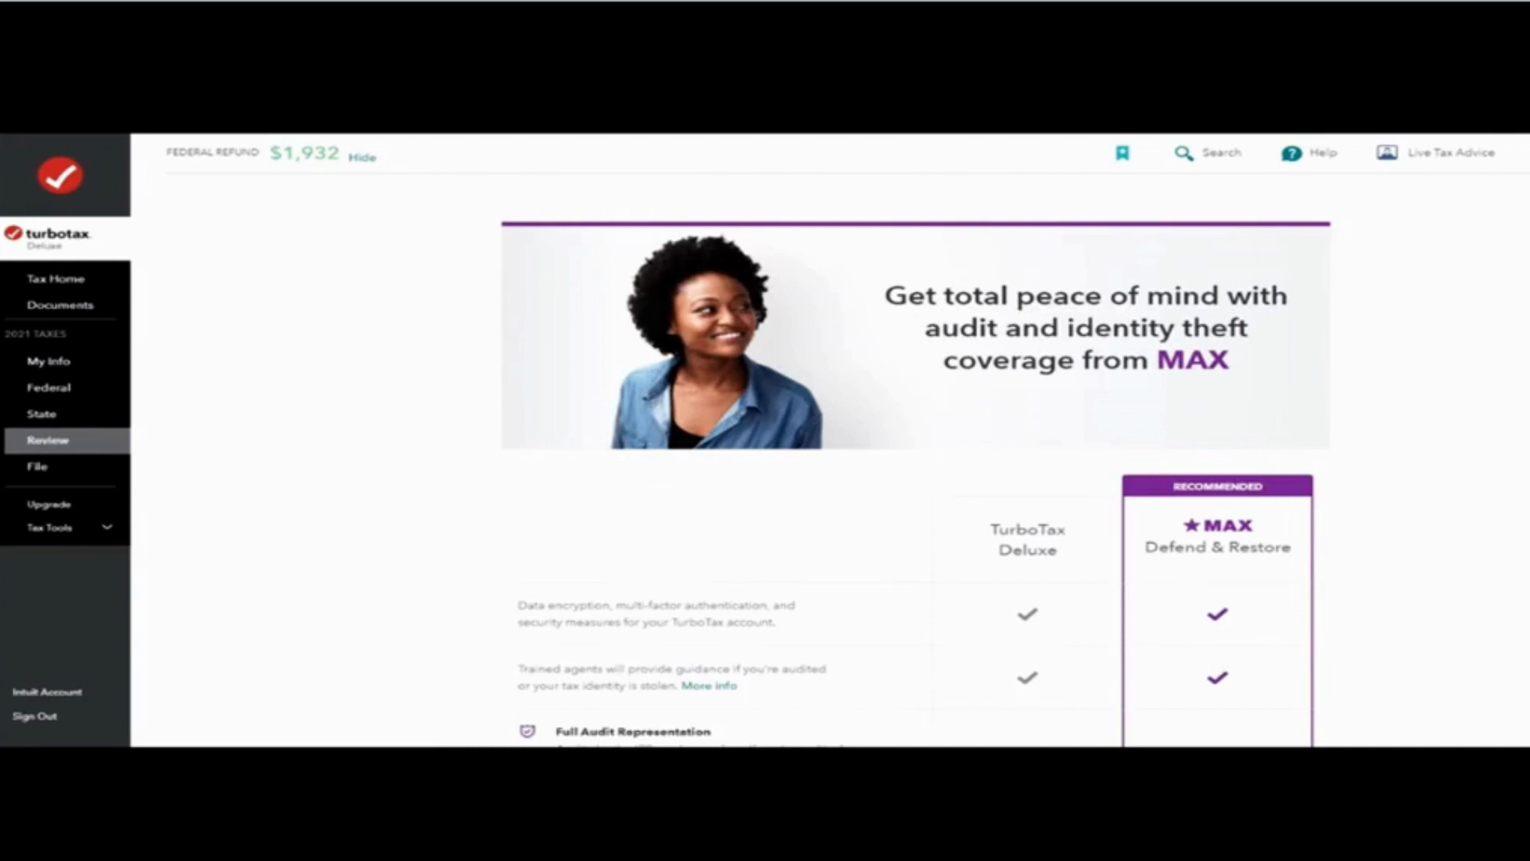
Step: Move past the MAX coverage offer and the review summary to the filing steps
scroll(913, 427, down, 10)
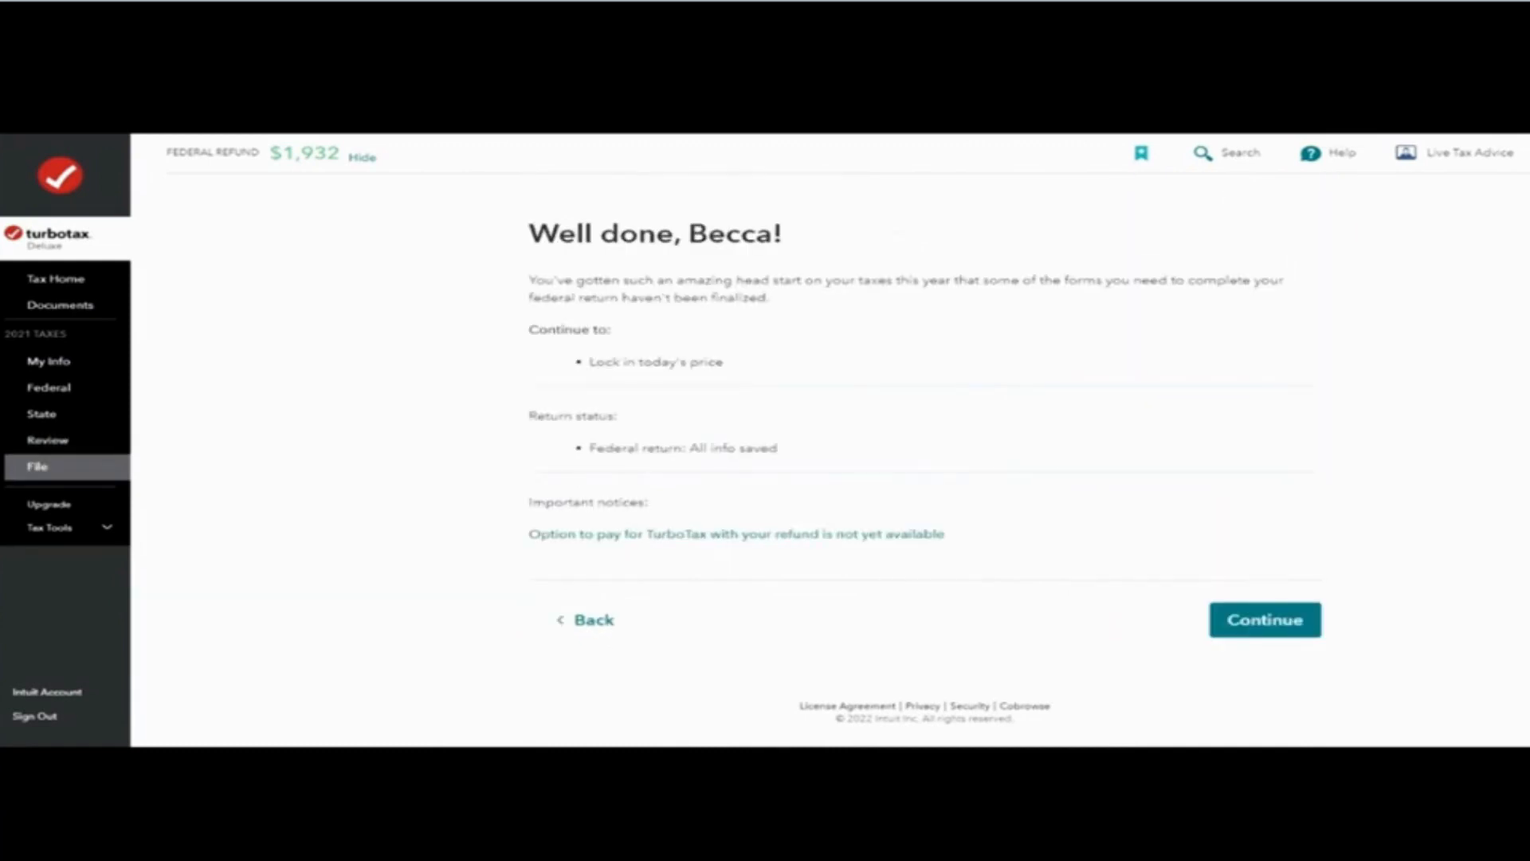
click(1256, 620)
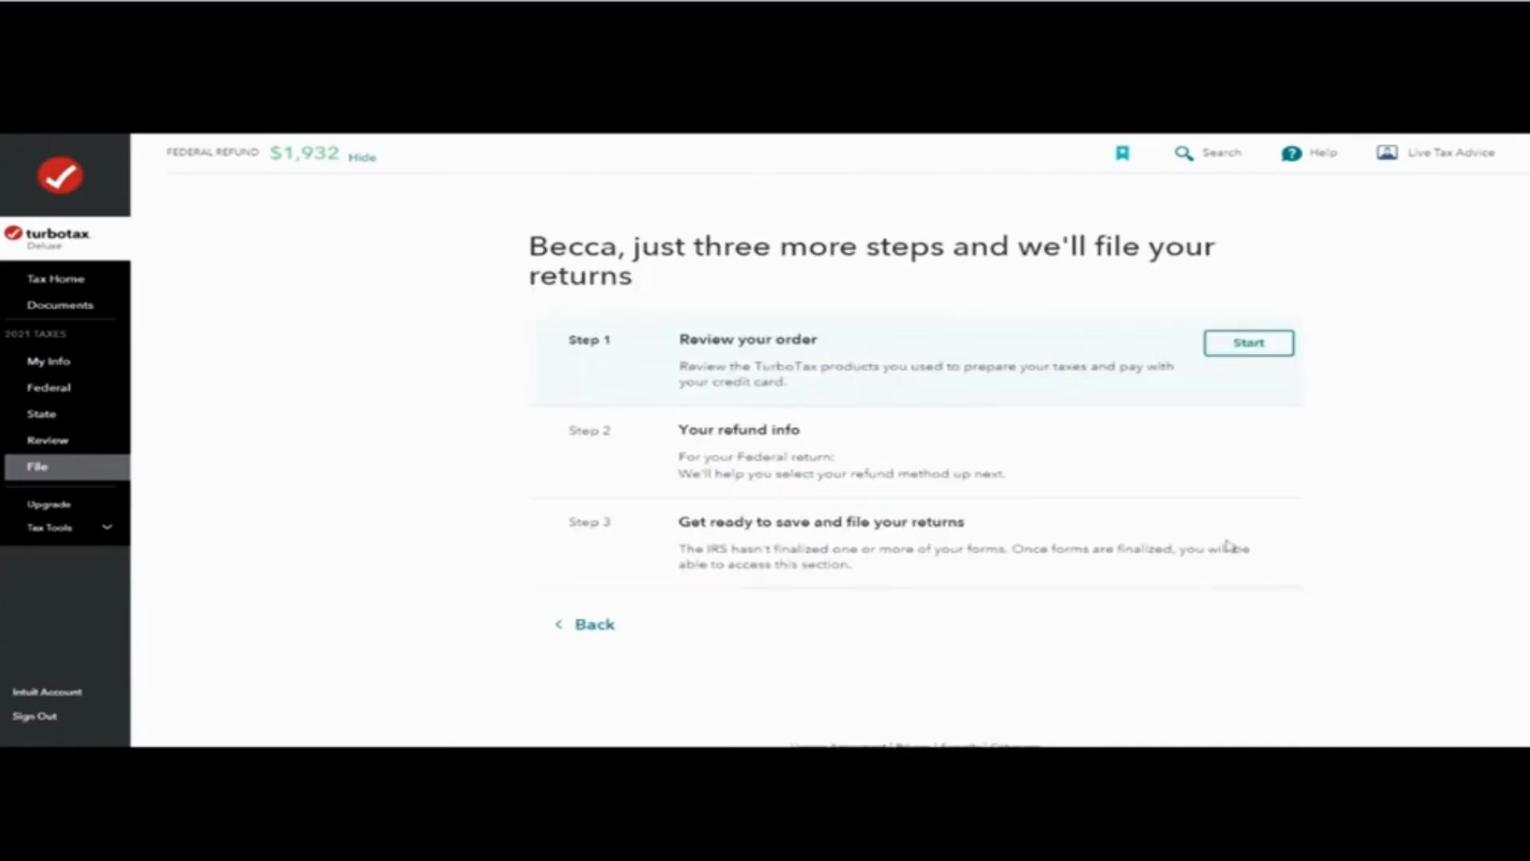